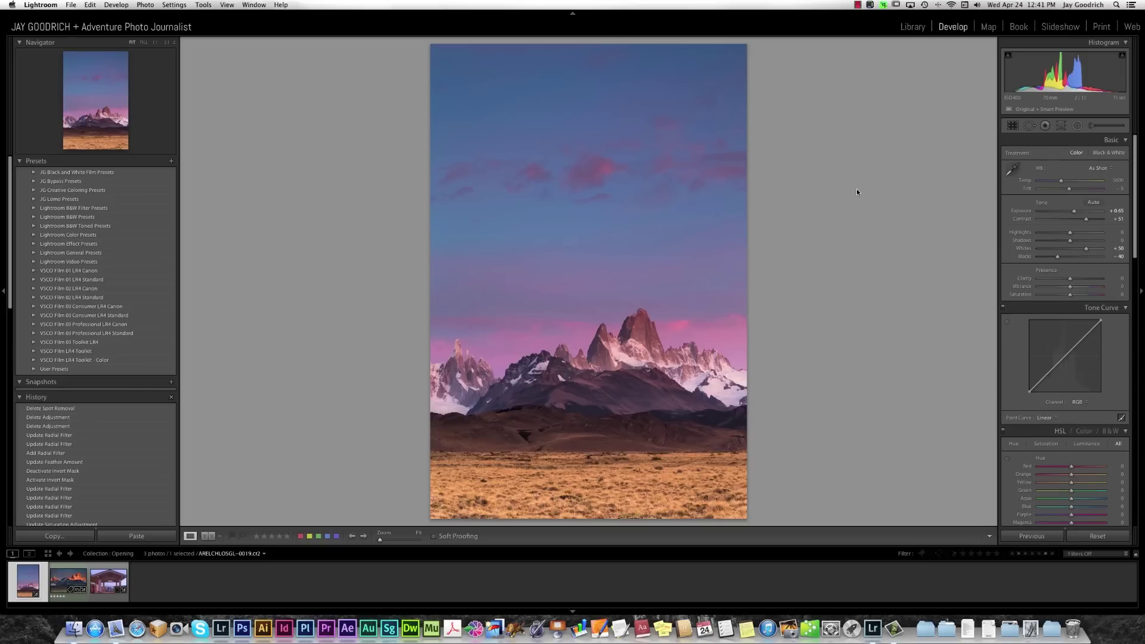
Step: Switch to the Library view of the mountain sunset photo with the E key
{"action": "key", "text": "e"}
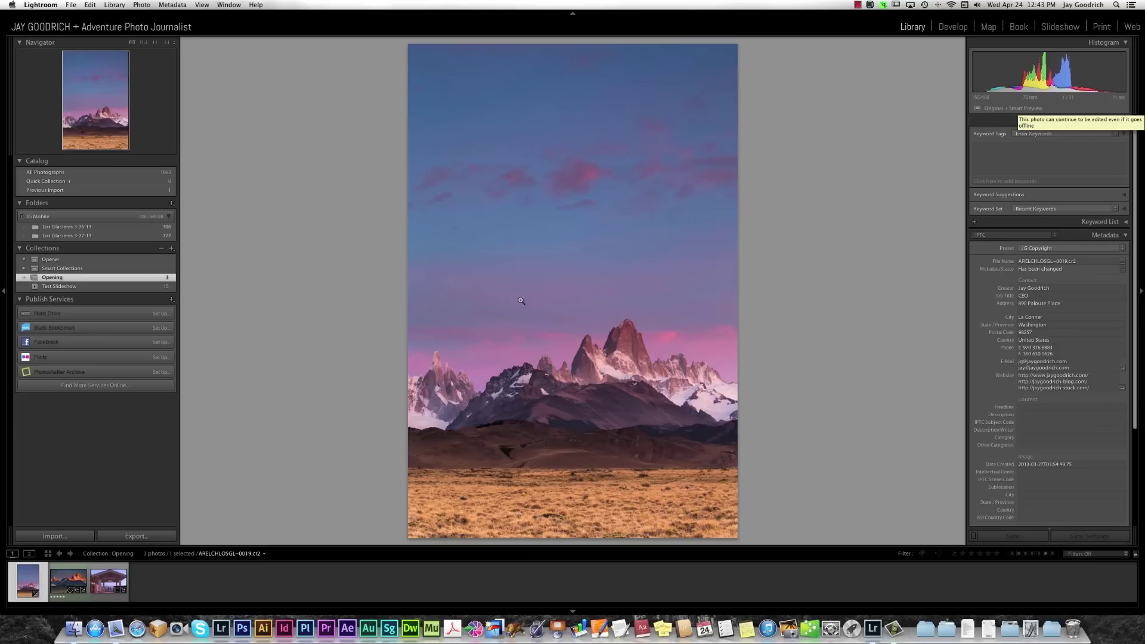
{"action": "left_click", "coordinate": [73, 536]}
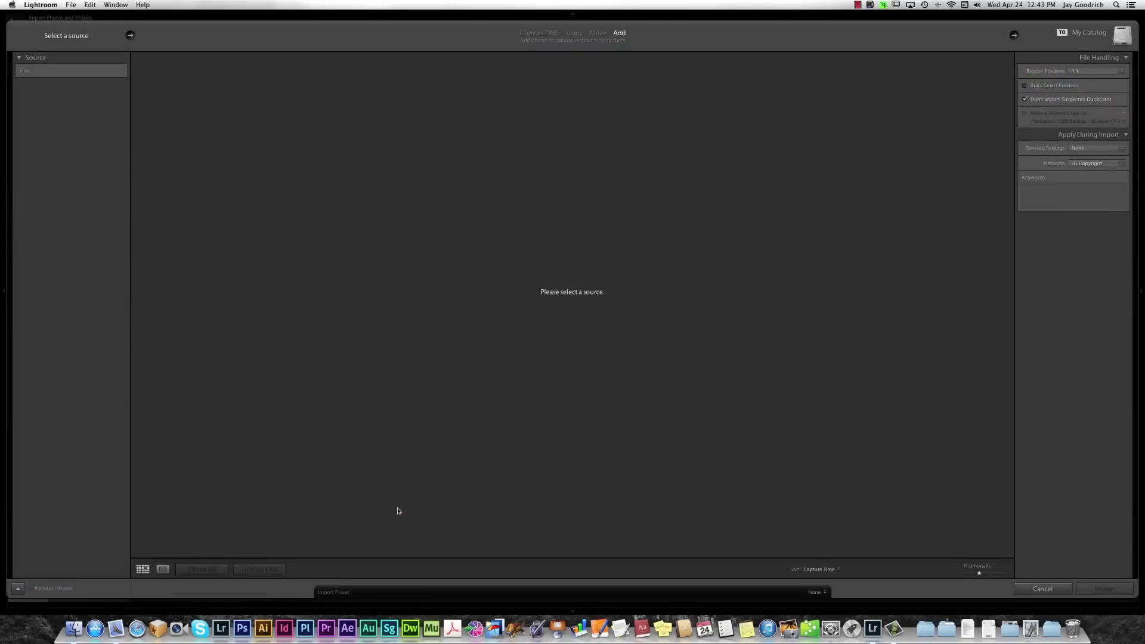
{"action": "left_click", "coordinate": [23, 245]}
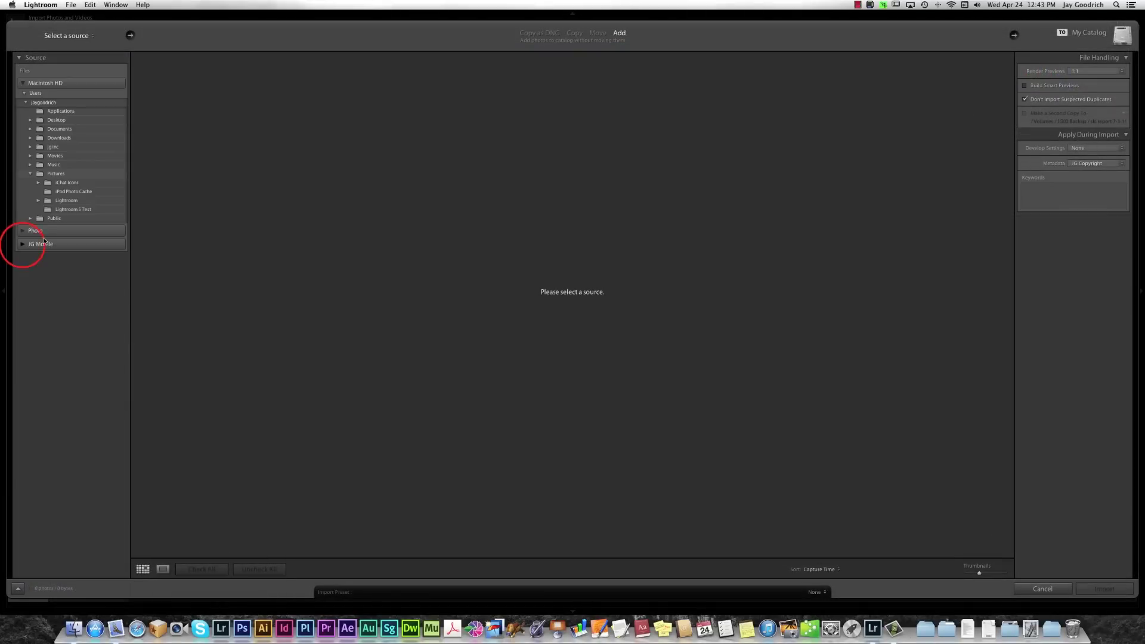
{"action": "left_click", "coordinate": [42, 255]}
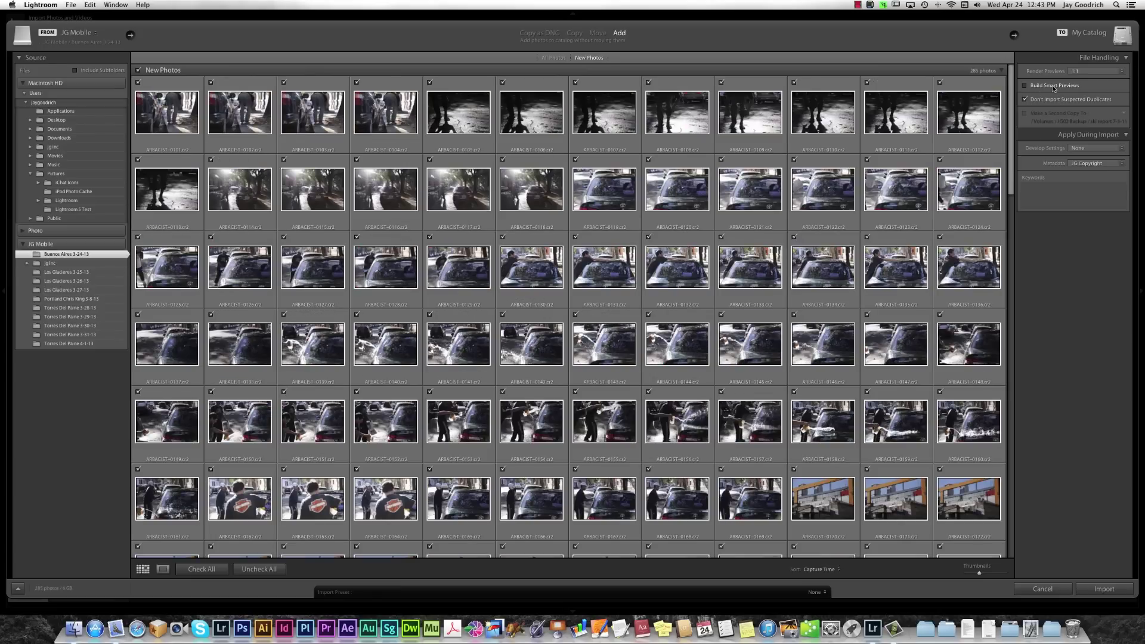
{"action": "left_click", "coordinate": [1026, 85]}
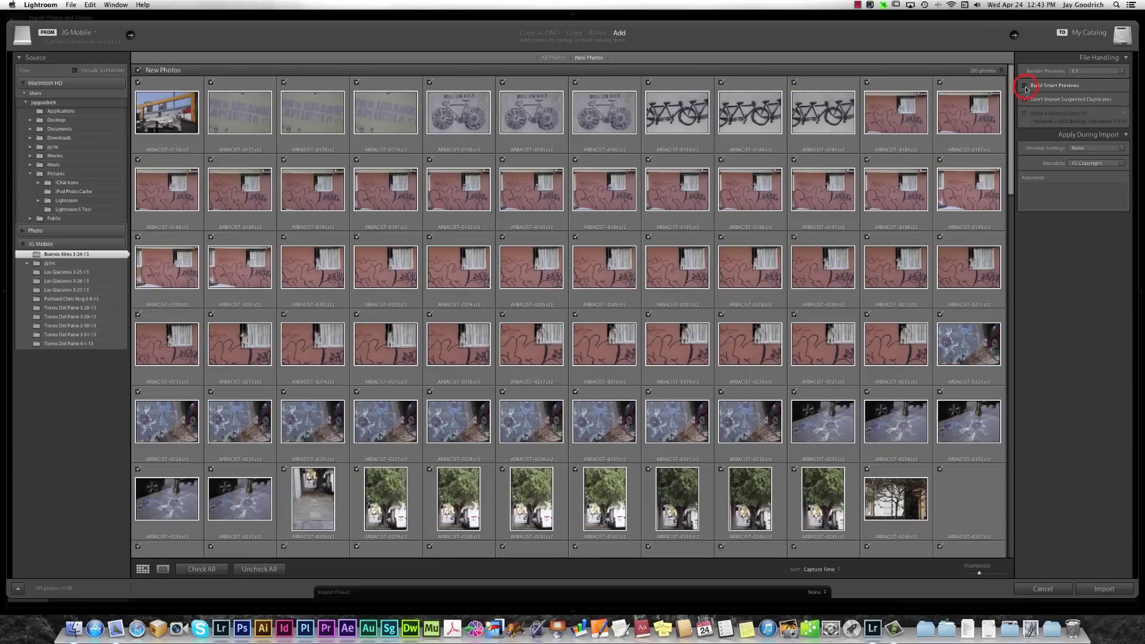
{"action": "left_click", "coordinate": [1026, 85]}
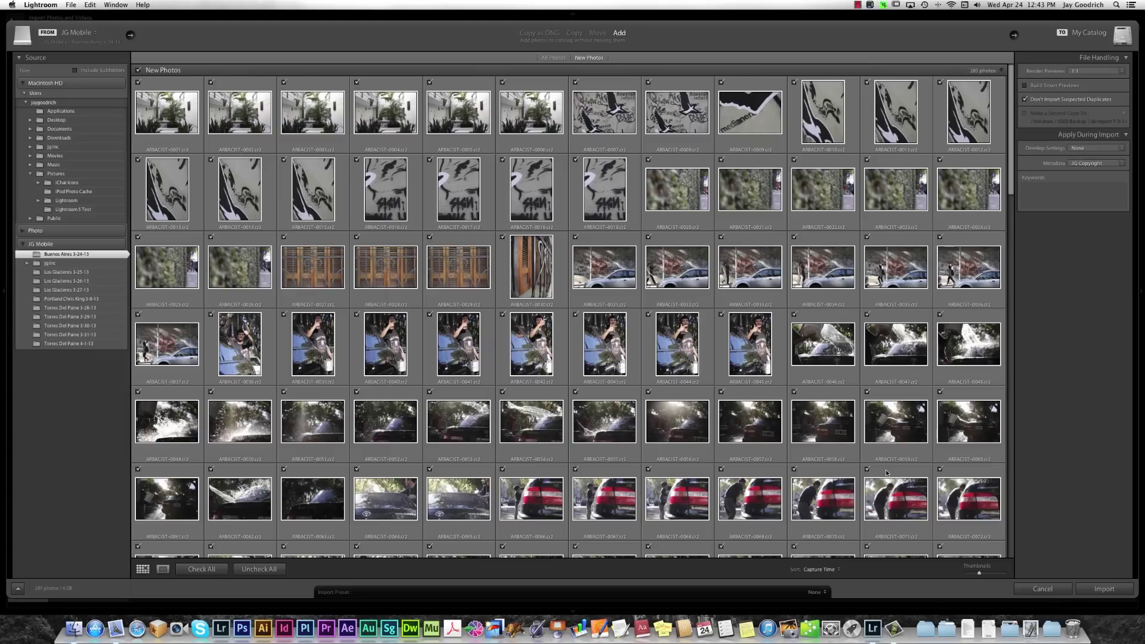
{"action": "left_click", "coordinate": [1044, 589]}
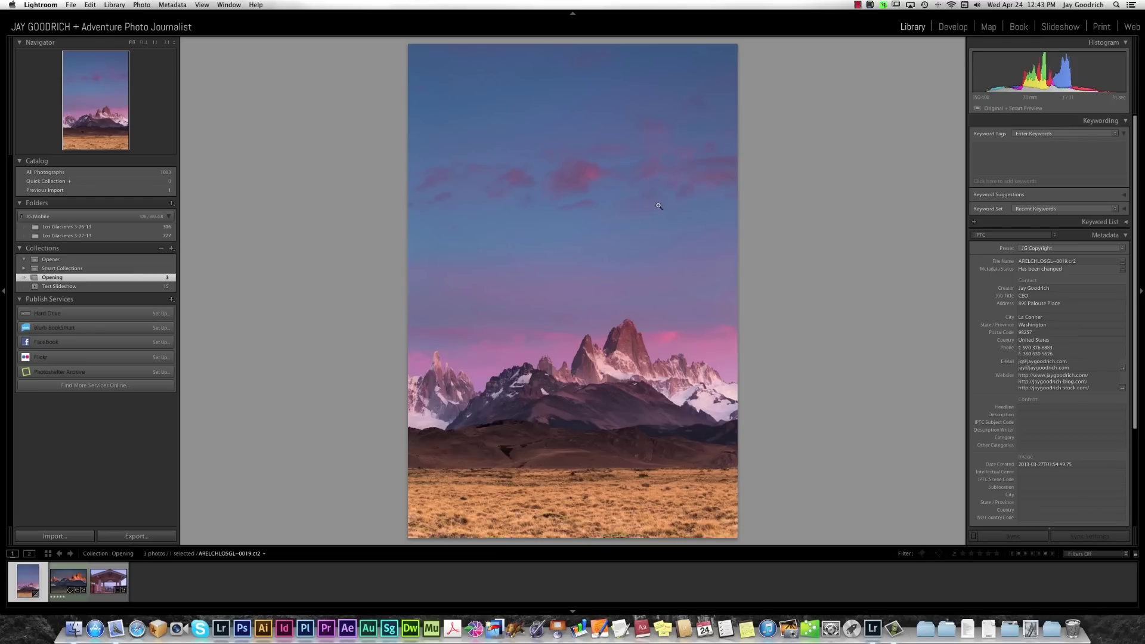
{"action": "left_click", "coordinate": [63, 582]}
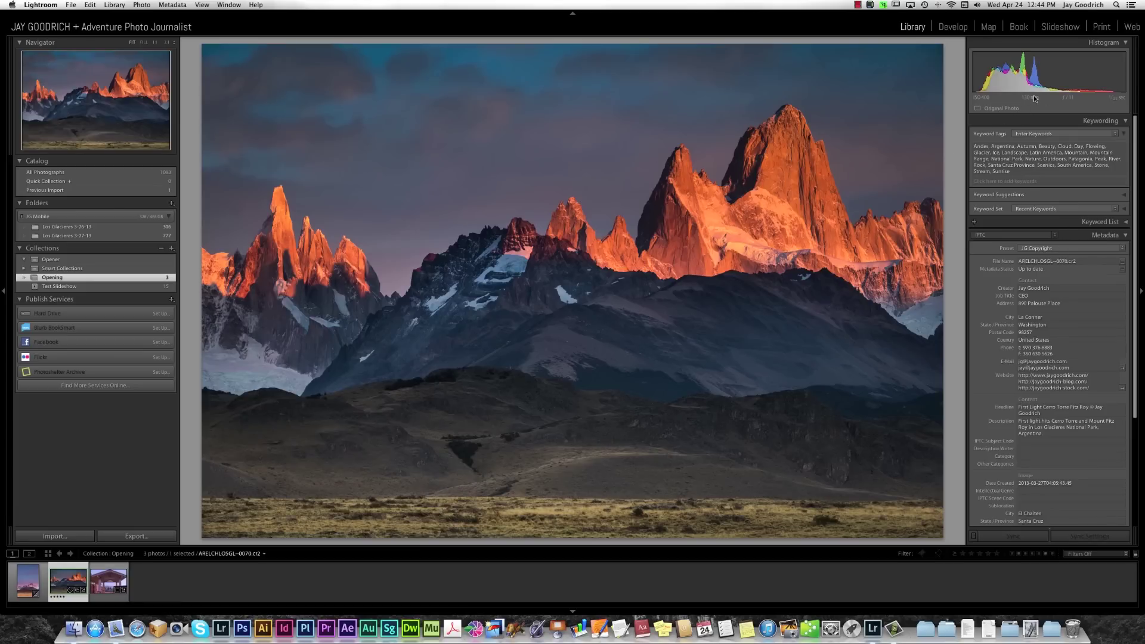
Step: Build a Smart Preview for the orange sunlit Fitz Roy peaks photo
{"action": "left_click", "coordinate": [1001, 109]}
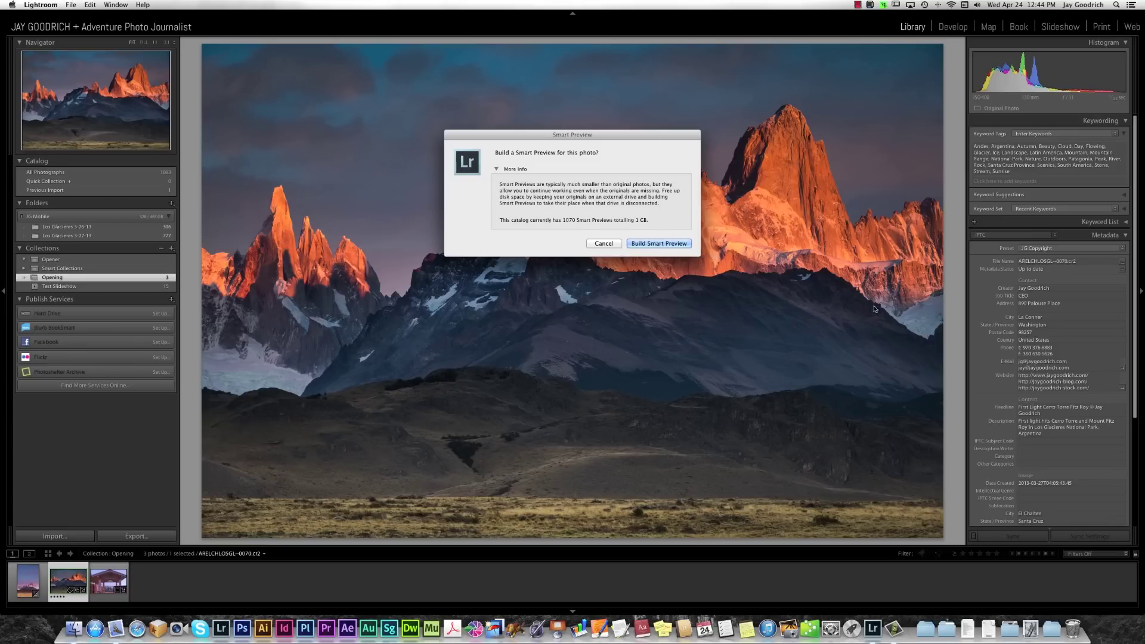
{"action": "left_click", "coordinate": [656, 243]}
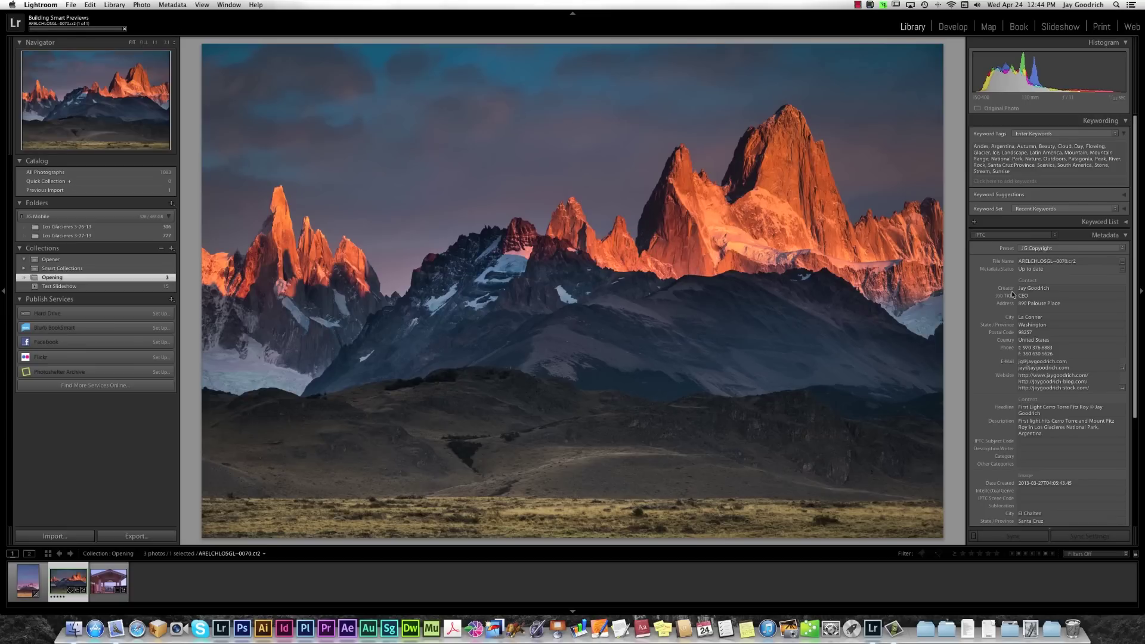
{"action": "left_click", "coordinate": [663, 191]}
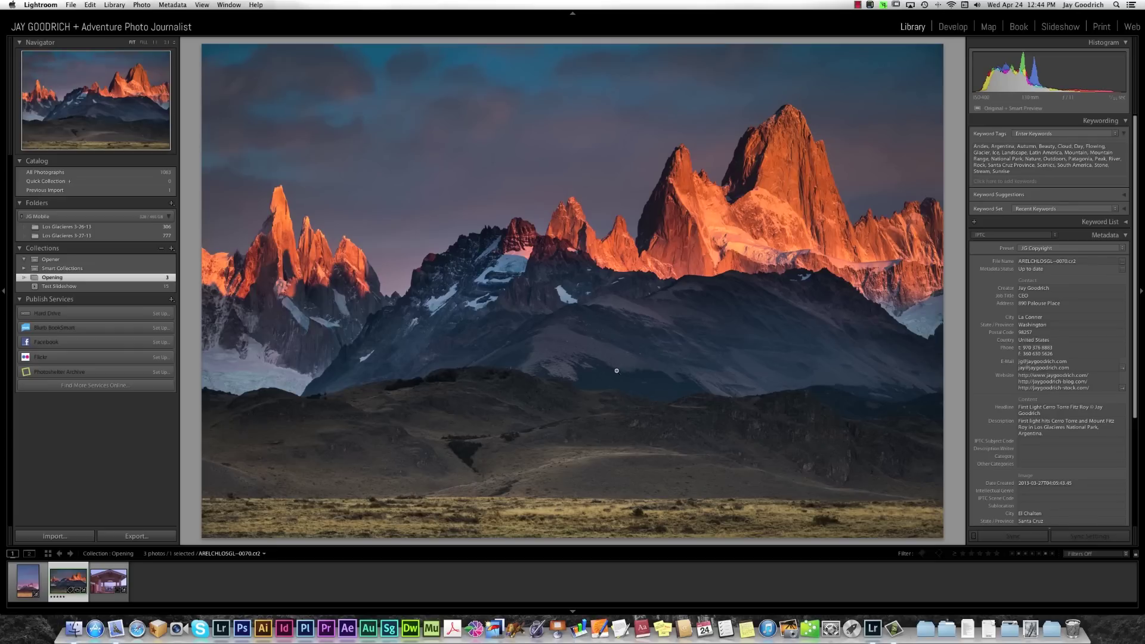
Step: Open the Fitz Roy peaks photo in Develop, editing from its Smart Preview
{"action": "left_click", "coordinate": [952, 28]}
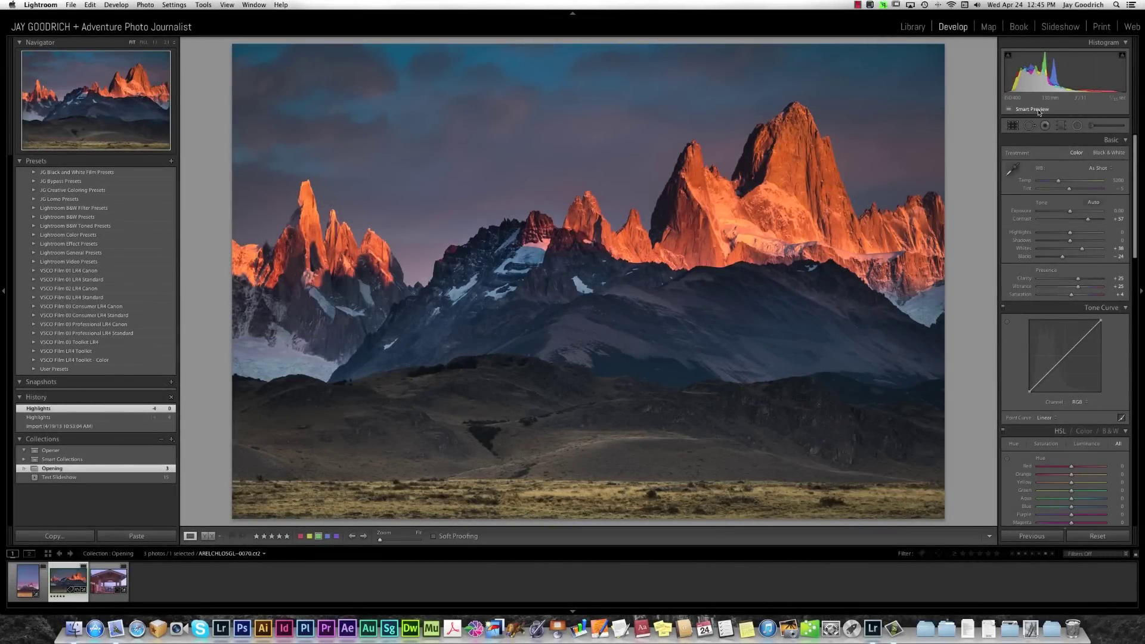
{"action": "mouse_move", "coordinate": [1024, 112]}
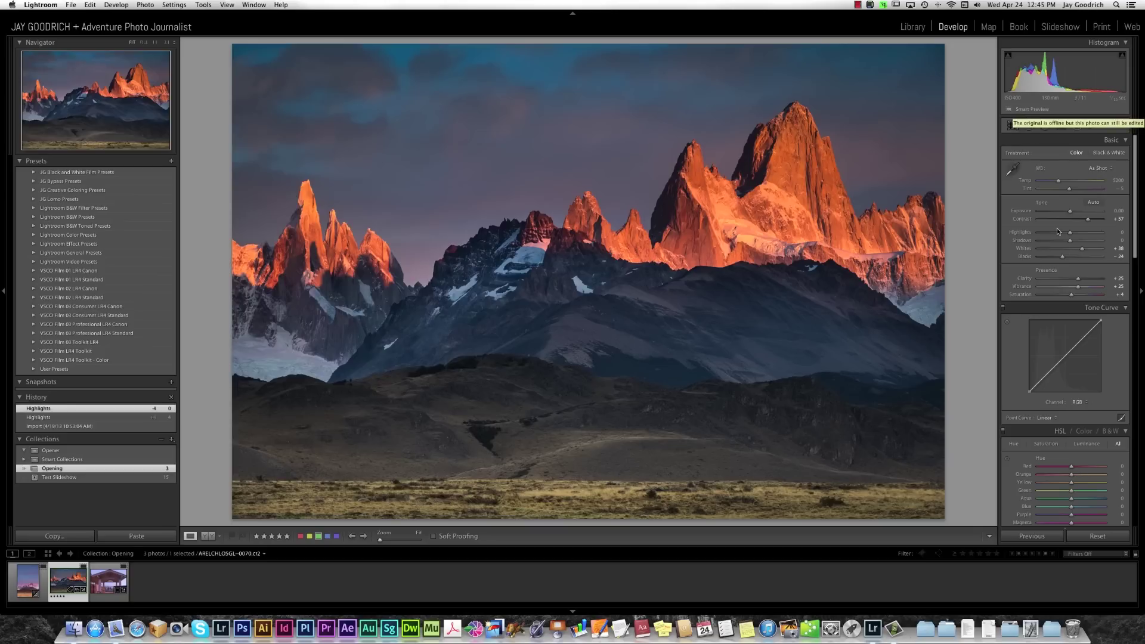
Step: Scroll down and back up through the Develop module's right-hand panels
{"action": "scroll", "coordinate": [1051, 205], "scroll_direction": "down", "scroll_amount": 3}
{"action": "scroll", "coordinate": [1051, 205], "scroll_direction": "down", "scroll_amount": 15}
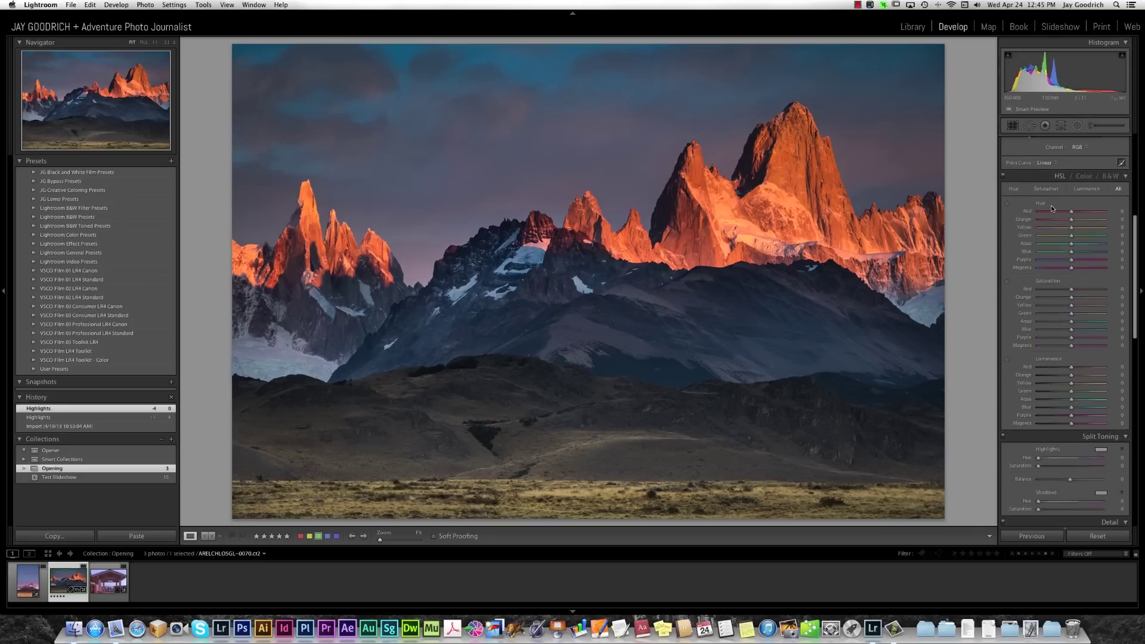
{"action": "scroll", "coordinate": [1053, 208], "scroll_direction": "down", "scroll_amount": 5}
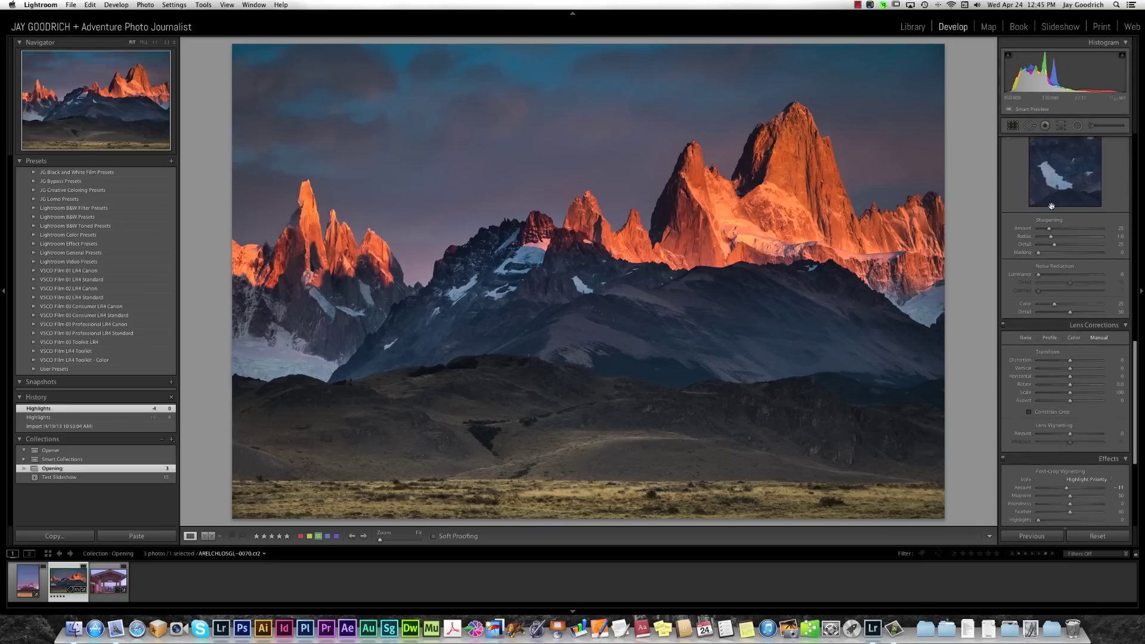
{"action": "scroll", "coordinate": [1052, 208], "scroll_direction": "up", "scroll_amount": 20}
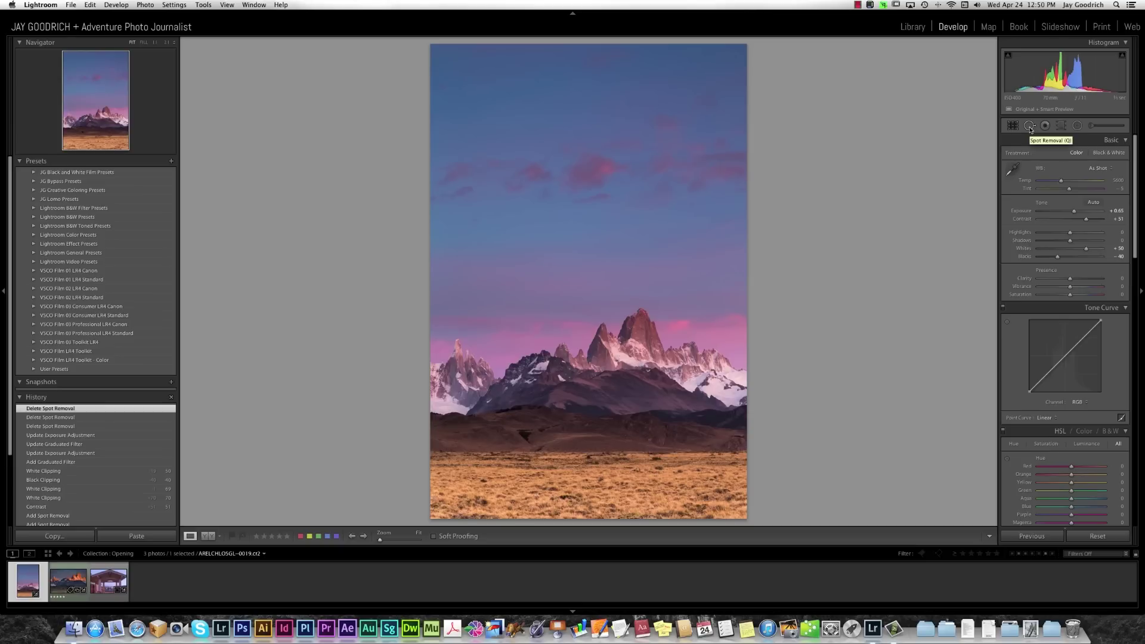
Step: Activate Spot Removal and turn on Visualize Spots with raised sensitivity
{"action": "left_click", "coordinate": [1029, 126]}
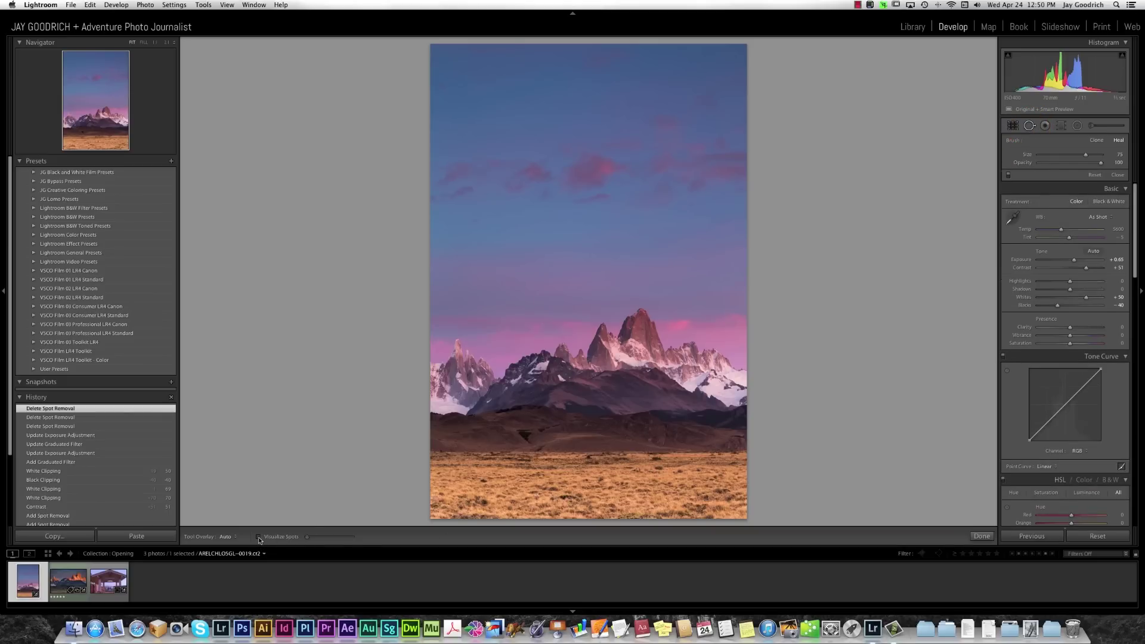
{"action": "left_click", "coordinate": [257, 537]}
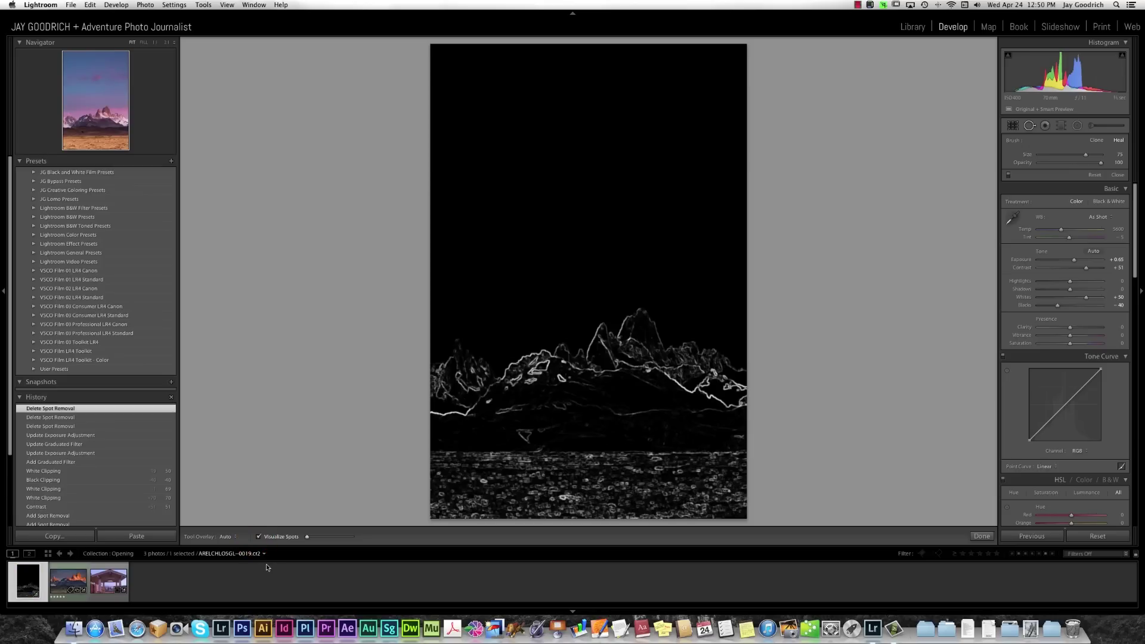
{"action": "left_click_drag", "start_coordinate": [306, 537], "coordinate": [351, 540]}
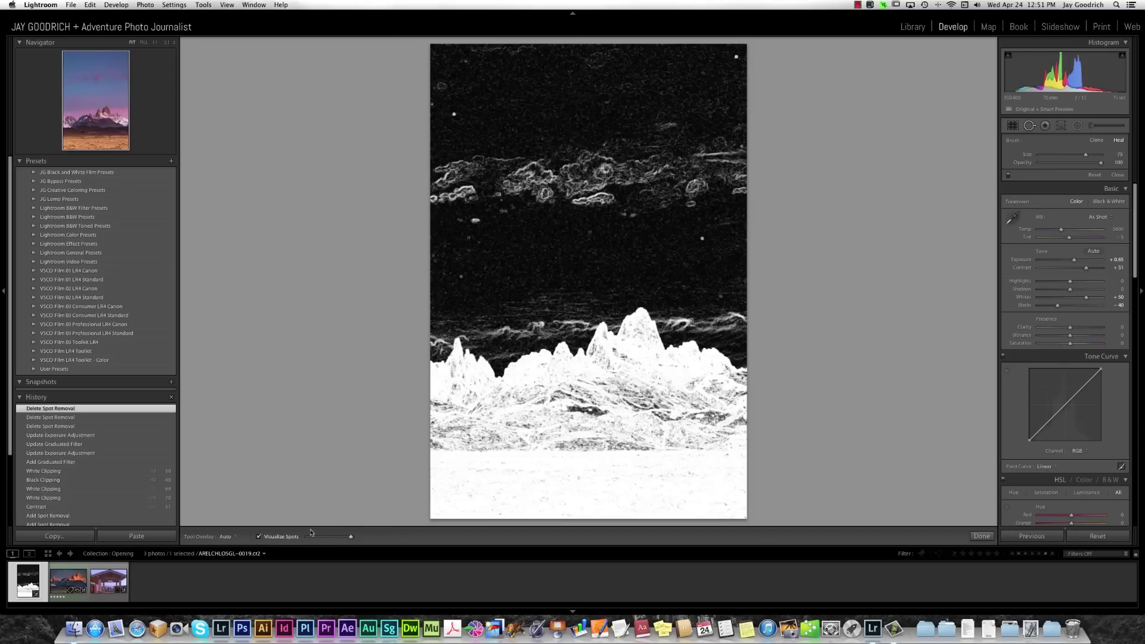
Step: Zoom into the upper-right sky and return to the normal colour view
{"action": "key", "text": "z"}
{"action": "left_click_drag", "start_coordinate": [552, 493], "coordinate": [580, 421]}
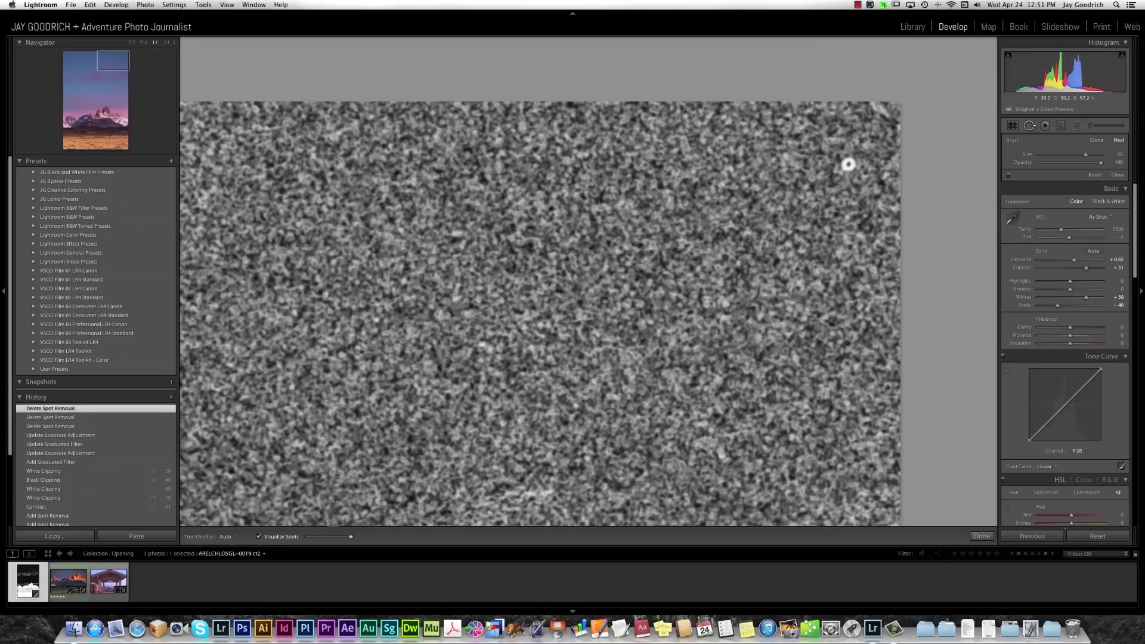
{"action": "left_click", "coordinate": [258, 536]}
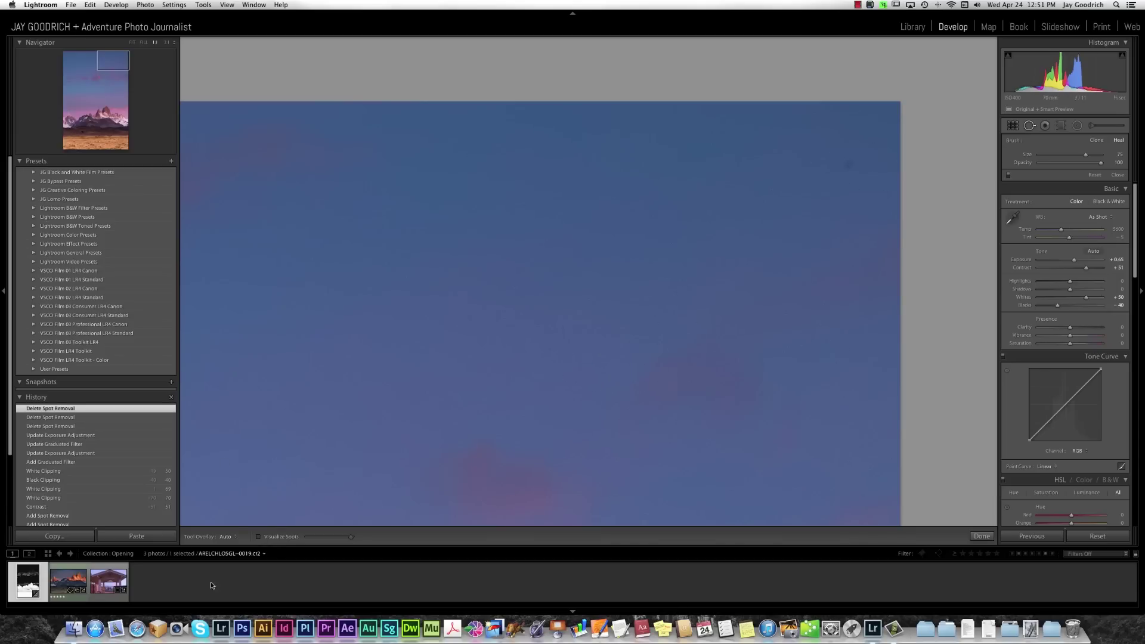
Step: Compare the spot map with normal colour and heal the dust speck in the upper-right sky
{"action": "left_click", "coordinate": [257, 536]}
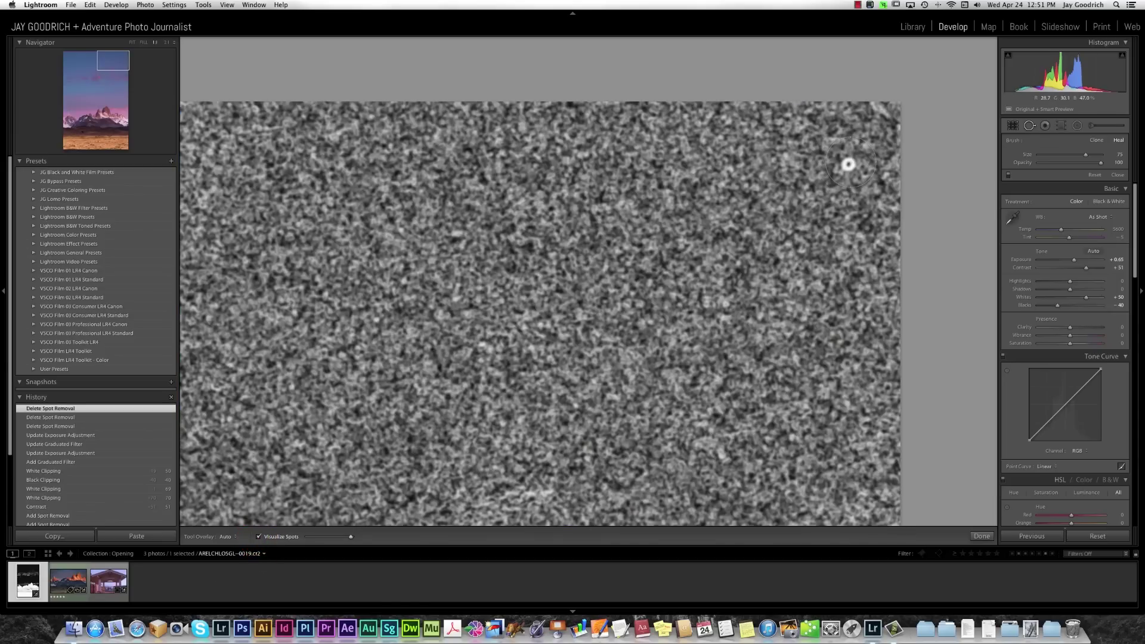
{"action": "left_click", "coordinate": [257, 536]}
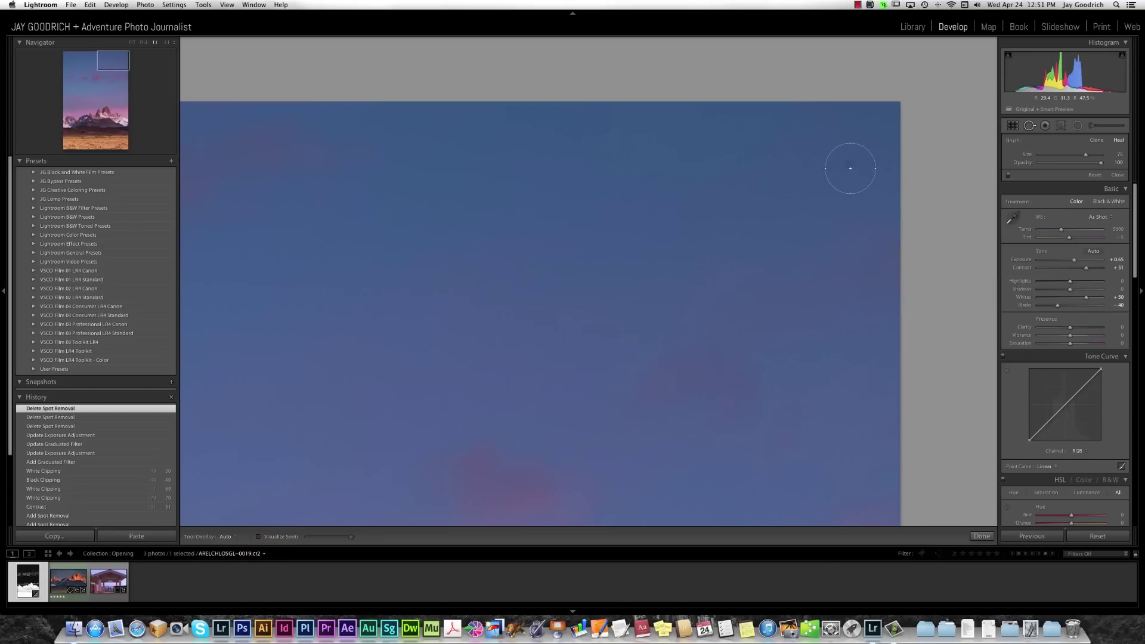
{"action": "left_click", "coordinate": [258, 537]}
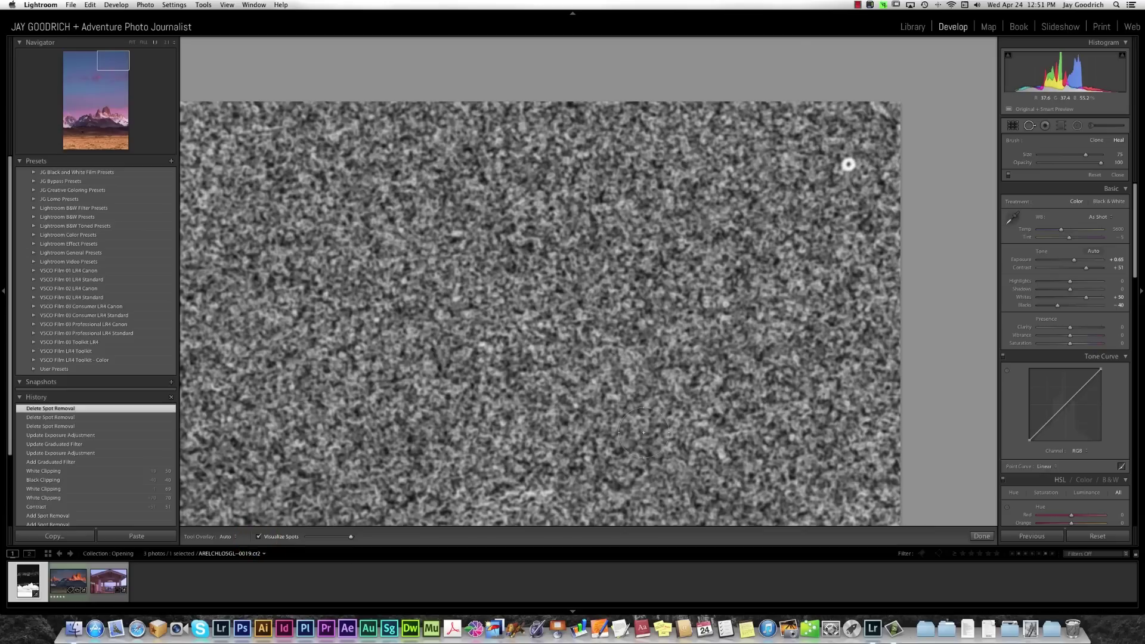
{"action": "left_click", "coordinate": [846, 164]}
{"action": "left_click", "coordinate": [260, 538]}
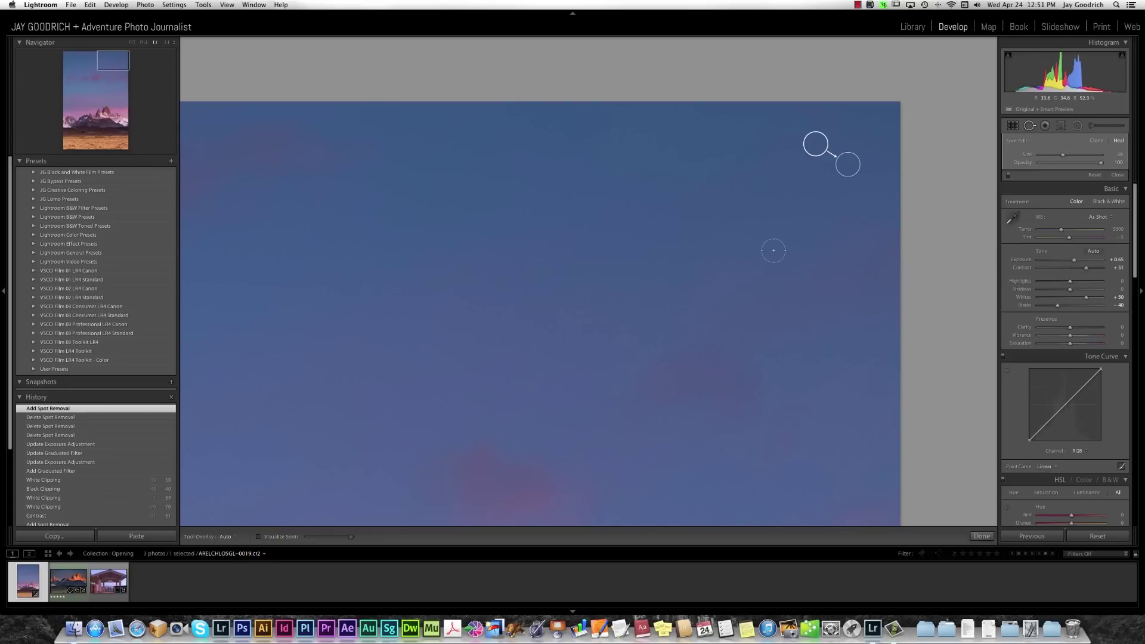
Step: Hide the spot circles, recheck the visualization map, and close Spot Removal
{"action": "key", "text": "h"}
{"action": "key", "text": "h"}
{"action": "left_click", "coordinate": [258, 536]}
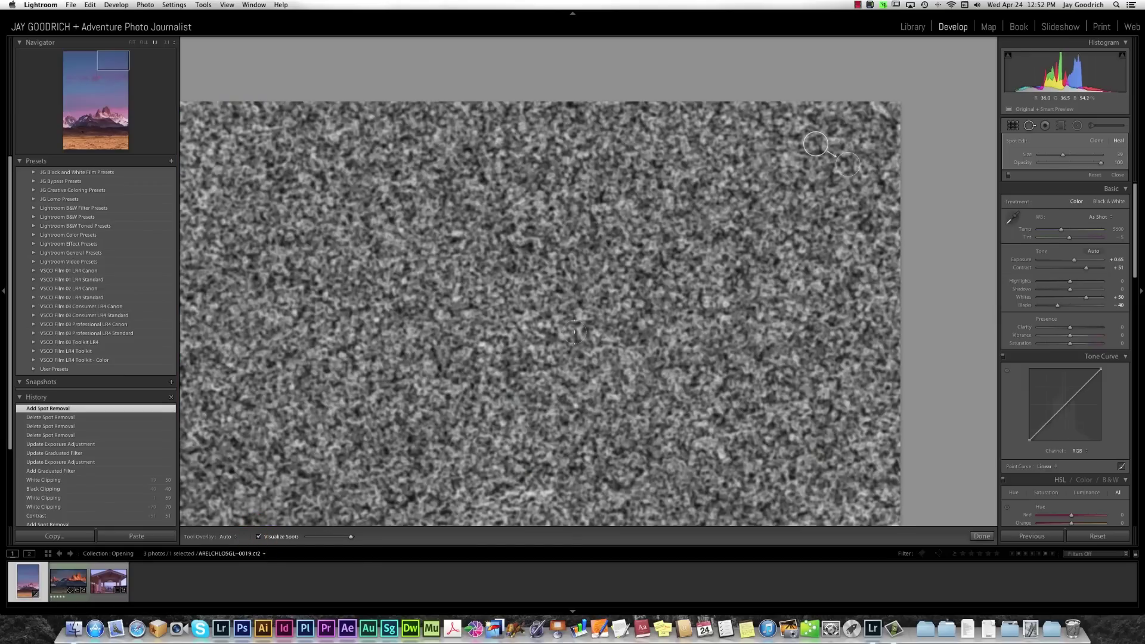
{"action": "key", "text": "q"}
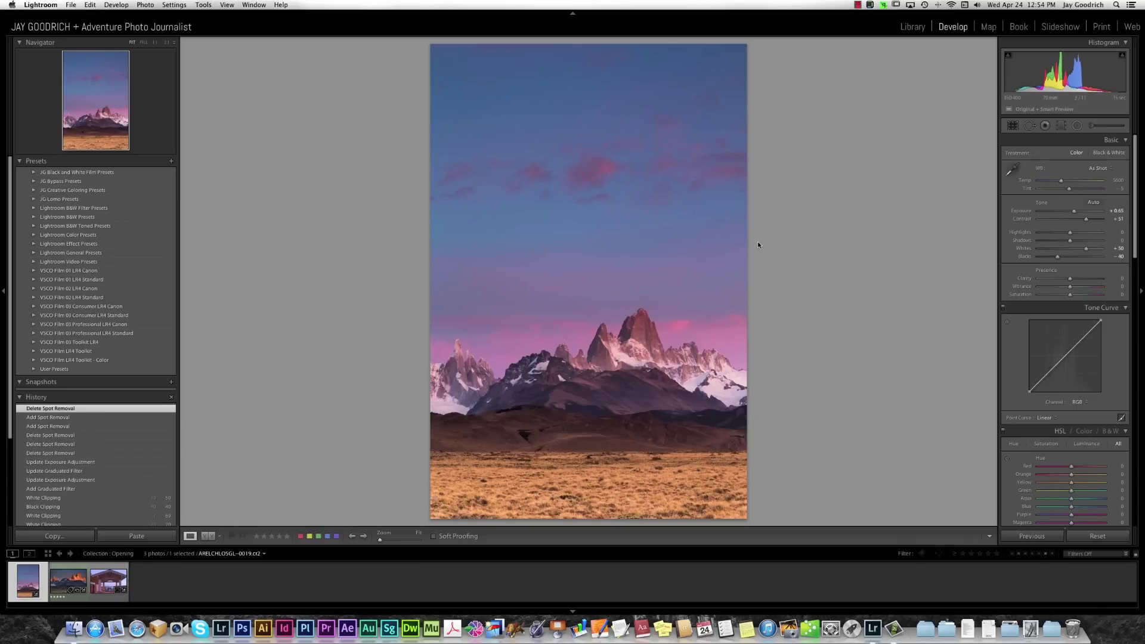
Step: Paint a freehand heal stroke over the sky cloud, sourcing clear sky from the lower left
{"action": "left_click", "coordinate": [1029, 125]}
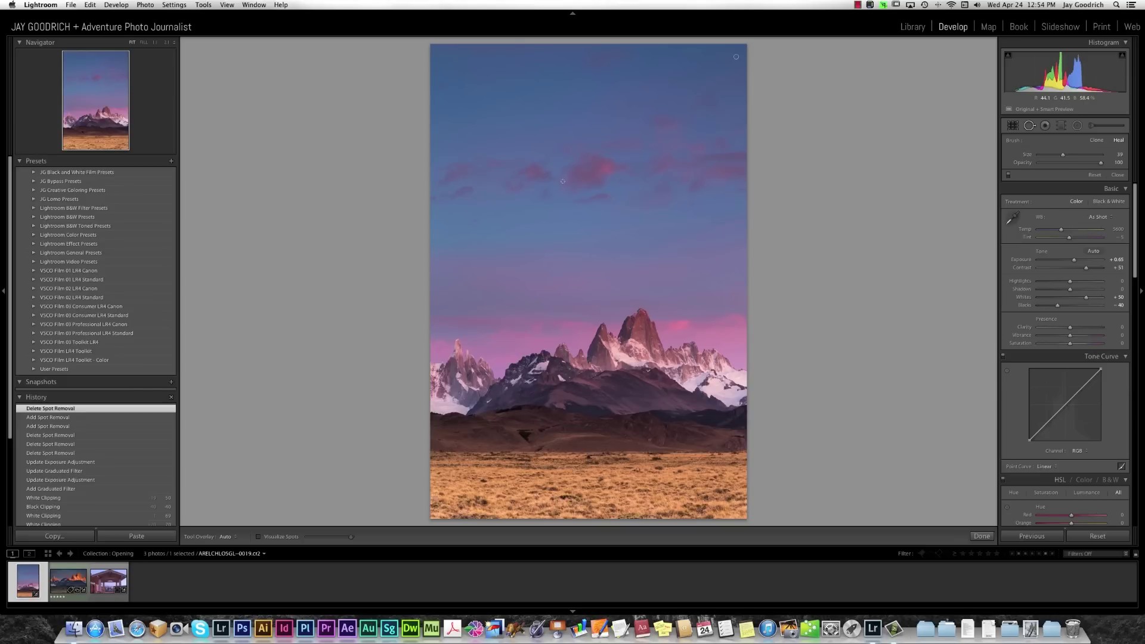
{"action": "mouse_move", "coordinate": [614, 195]}
{"action": "left_mouse_down"}
{"action": "mouse_move", "coordinate": [571, 197]}
{"action": "mouse_move", "coordinate": [614, 196]}
{"action": "mouse_move", "coordinate": [572, 200]}
{"action": "mouse_move", "coordinate": [589, 199]}
{"action": "left_mouse_up"}
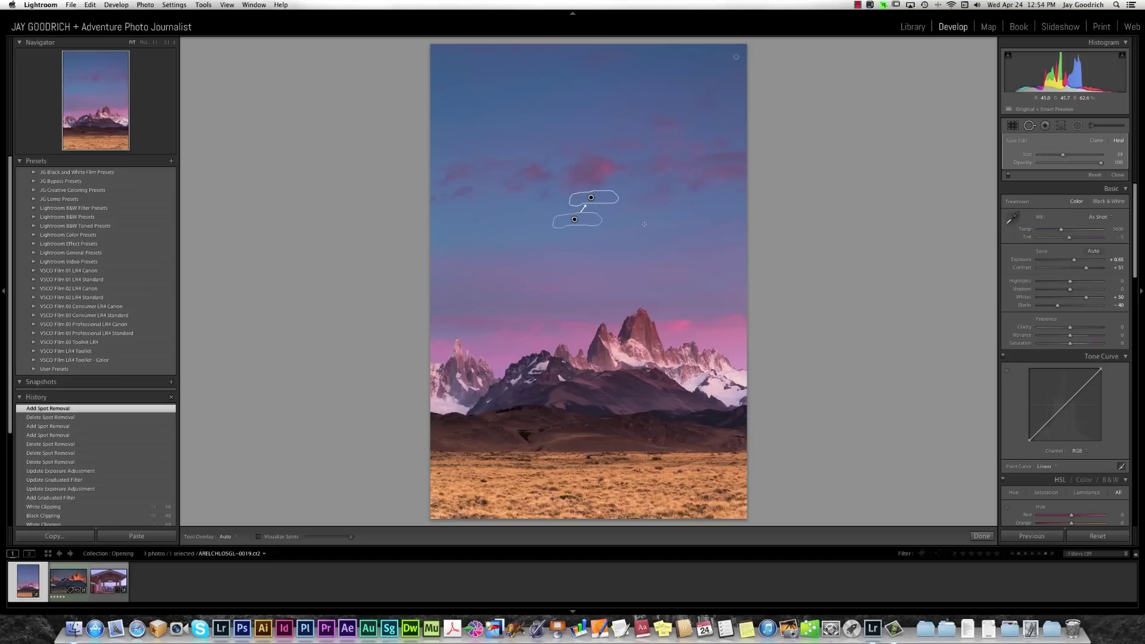
{"action": "mouse_move", "coordinate": [585, 221]}
{"action": "left_mouse_down"}
{"action": "mouse_move", "coordinate": [658, 239]}
{"action": "mouse_move", "coordinate": [671, 216]}
{"action": "mouse_move", "coordinate": [661, 197]}
{"action": "left_mouse_up"}
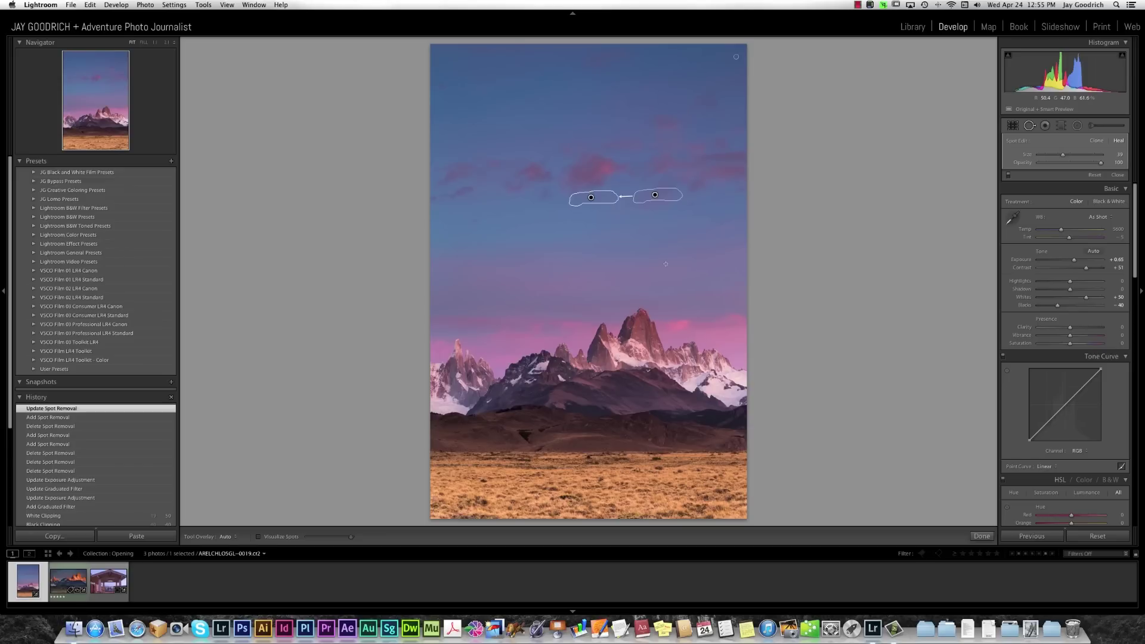
{"action": "left_click_drag", "start_coordinate": [669, 195], "coordinate": [628, 229]}
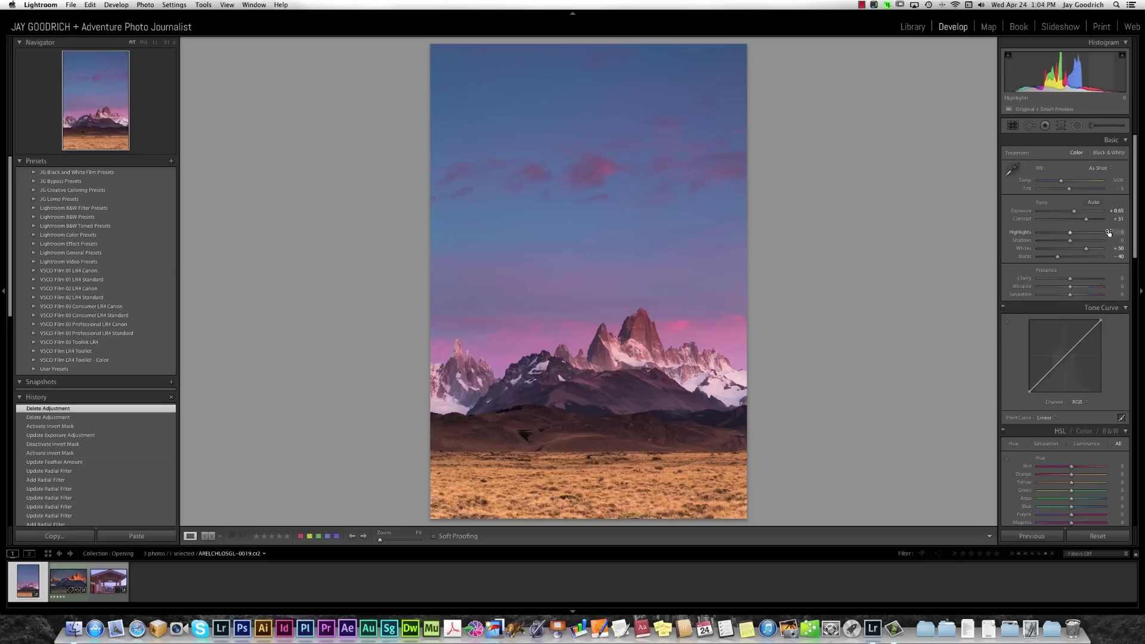
Step: Draw a darkening radial filter ellipse around the peaks and nudge it higher
{"action": "left_click", "coordinate": [1077, 125]}
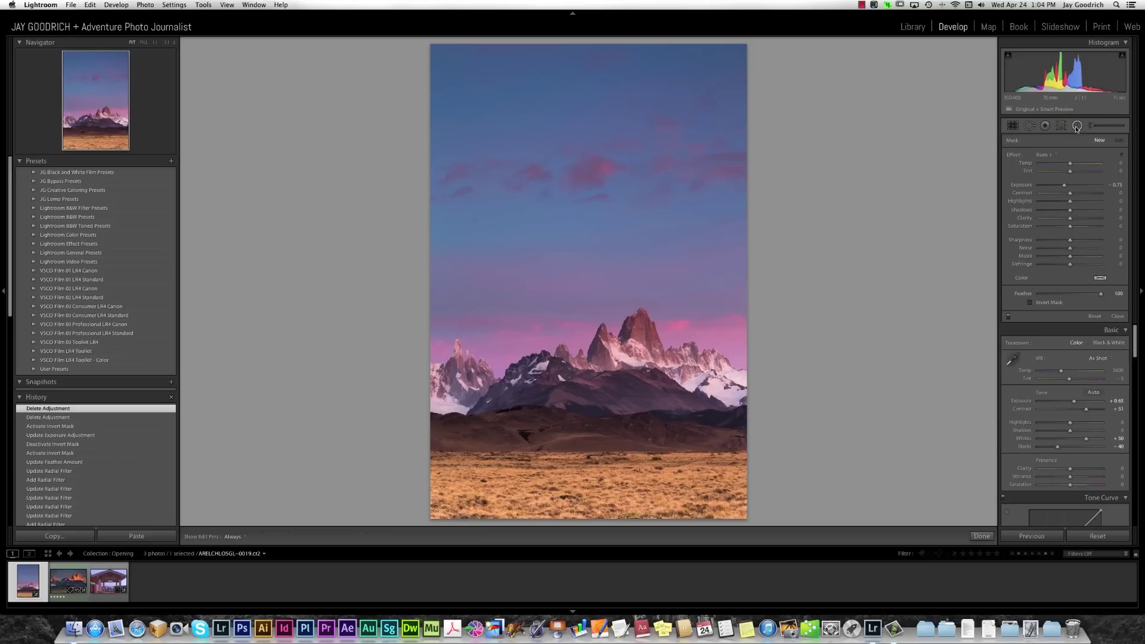
{"action": "mouse_move", "coordinate": [580, 398]}
{"action": "left_mouse_down"}
{"action": "mouse_move", "coordinate": [697, 353]}
{"action": "mouse_move", "coordinate": [776, 291]}
{"action": "left_mouse_up"}
{"action": "left_click_drag", "start_coordinate": [582, 400], "coordinate": [587, 393]}
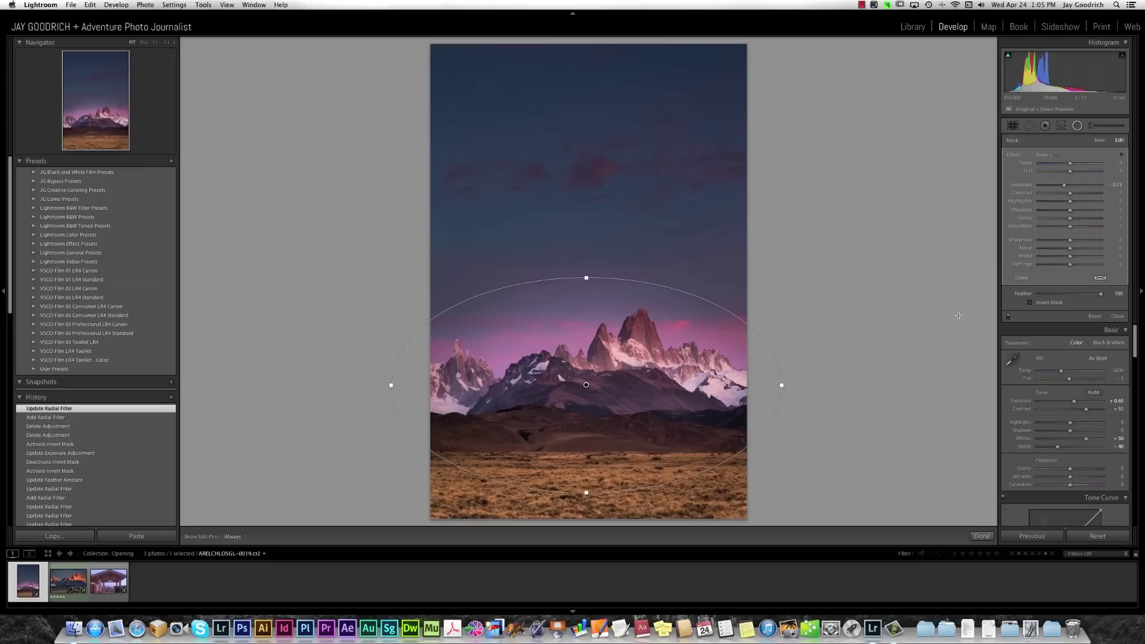
{"action": "left_click_drag", "start_coordinate": [586, 384], "coordinate": [586, 377]}
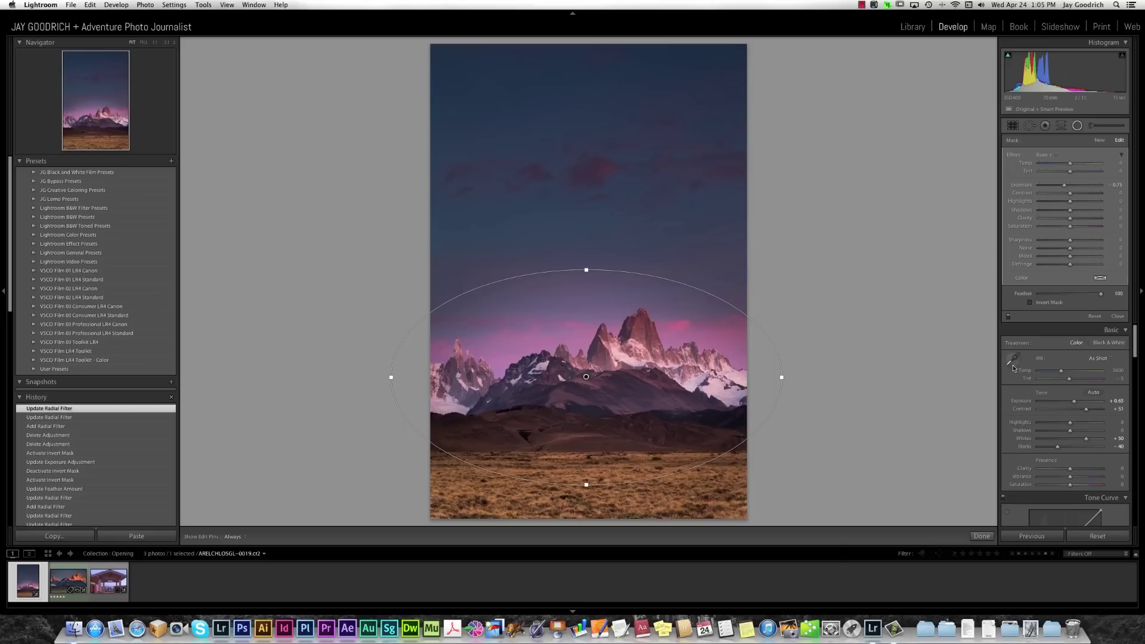
Step: Adjust the filter's Feather, toggle Invert Mask on and off, then delete the filter
{"action": "left_click_drag", "start_coordinate": [1100, 293], "coordinate": [1126, 295]}
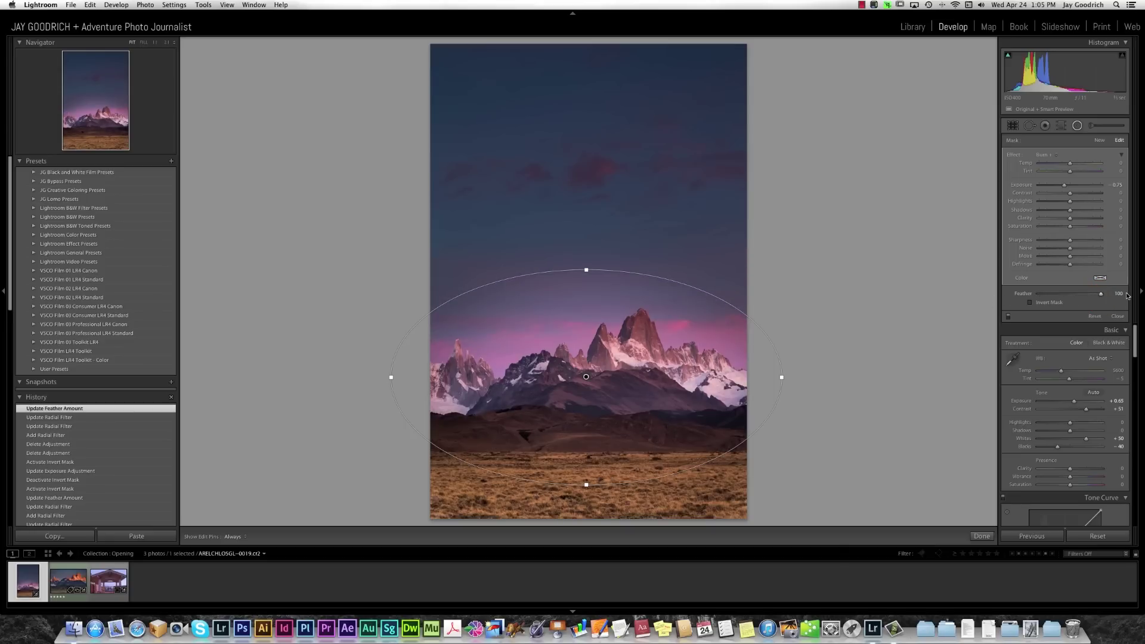
{"action": "left_click", "coordinate": [1030, 302]}
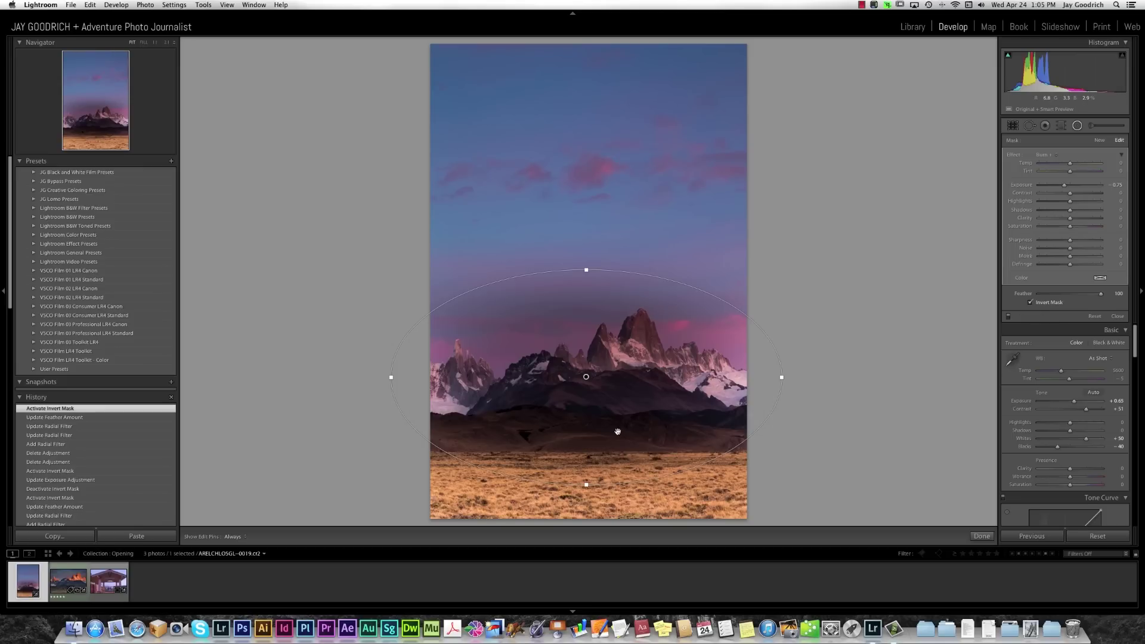
{"action": "left_click", "coordinate": [1030, 302]}
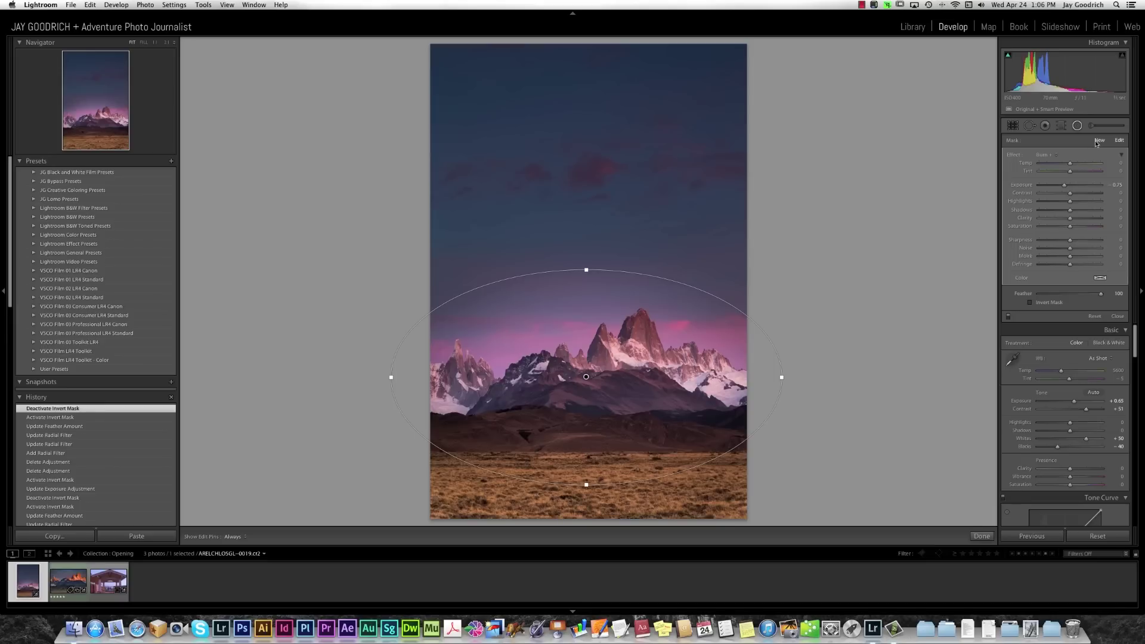
{"action": "key", "text": "Delete"}
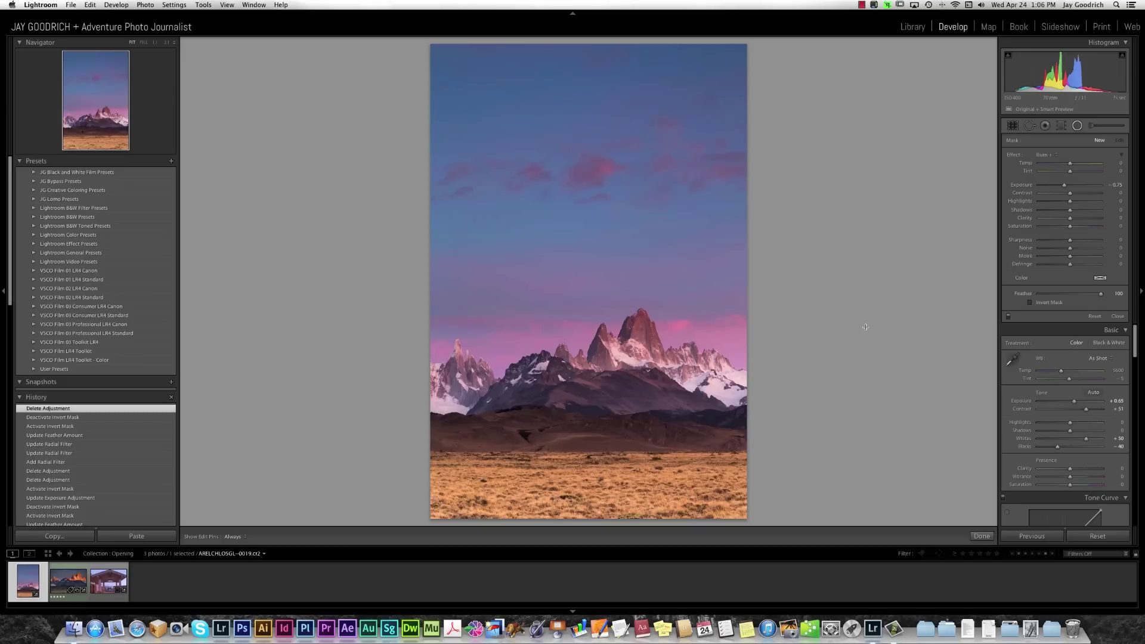
Step: Draw radial filters around the left and main peaks, moving the main ellipse up
{"action": "left_click", "coordinate": [457, 388]}
{"action": "left_click_drag", "start_coordinate": [458, 388], "coordinate": [506, 350]}
{"action": "left_click_drag", "start_coordinate": [626, 378], "coordinate": [692, 286]}
{"action": "left_click", "coordinate": [629, 381]}
{"action": "left_click_drag", "start_coordinate": [629, 381], "coordinate": [629, 353]}
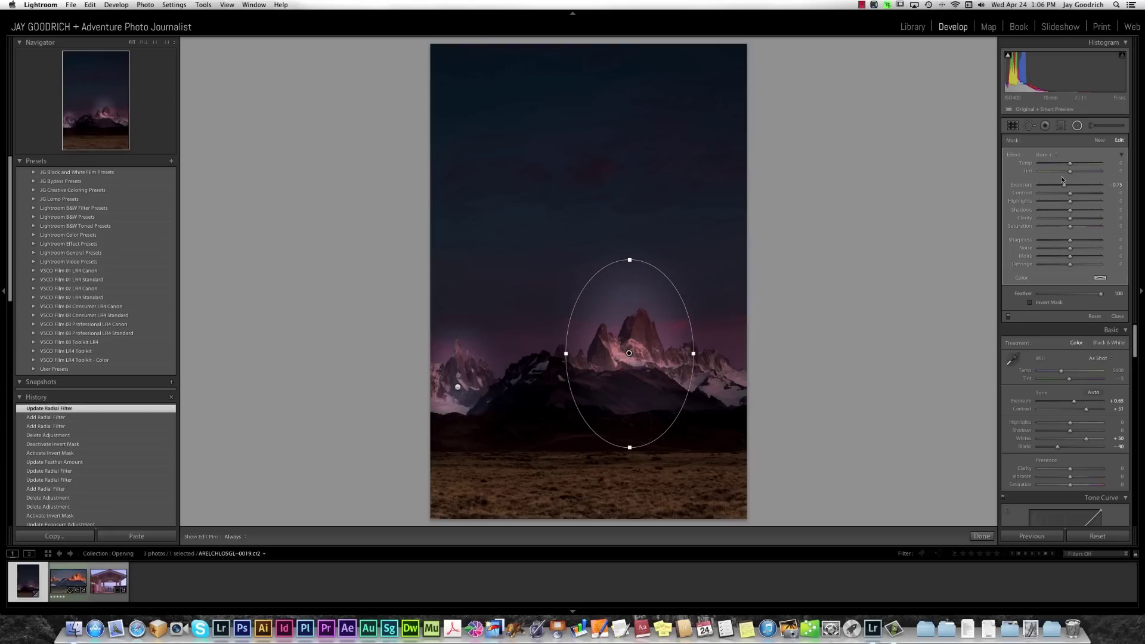
Step: Delete the trial radial filters and close the Radial Filter tool
{"action": "left_click_drag", "start_coordinate": [1115, 184], "coordinate": [1118, 184]}
{"action": "left_click", "coordinate": [1094, 316]}
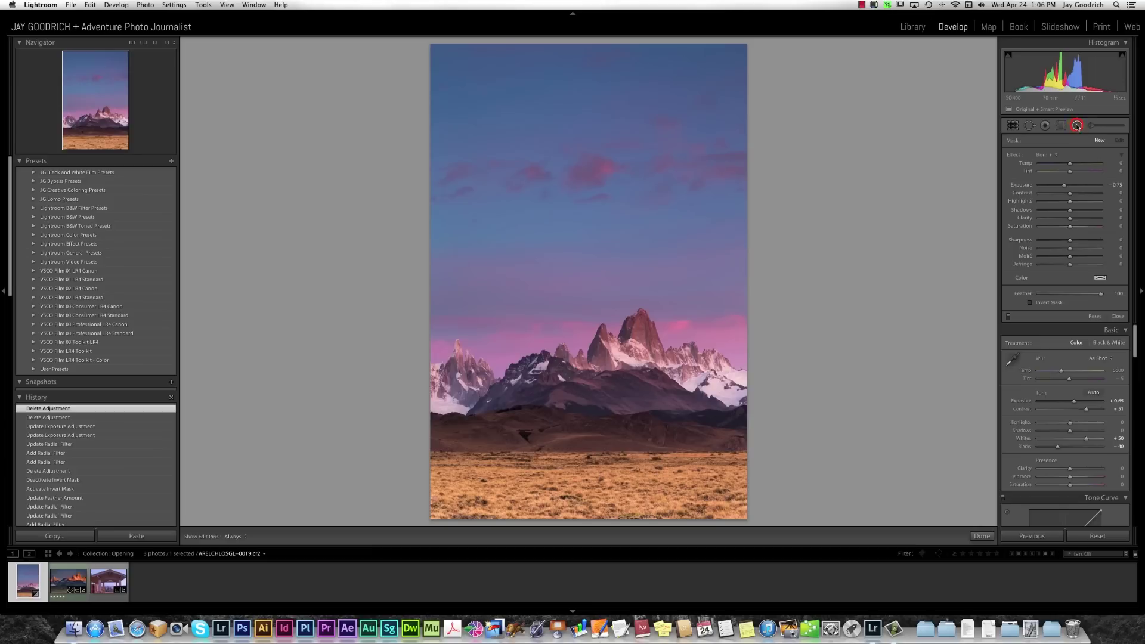
{"action": "left_click", "coordinate": [1117, 316]}
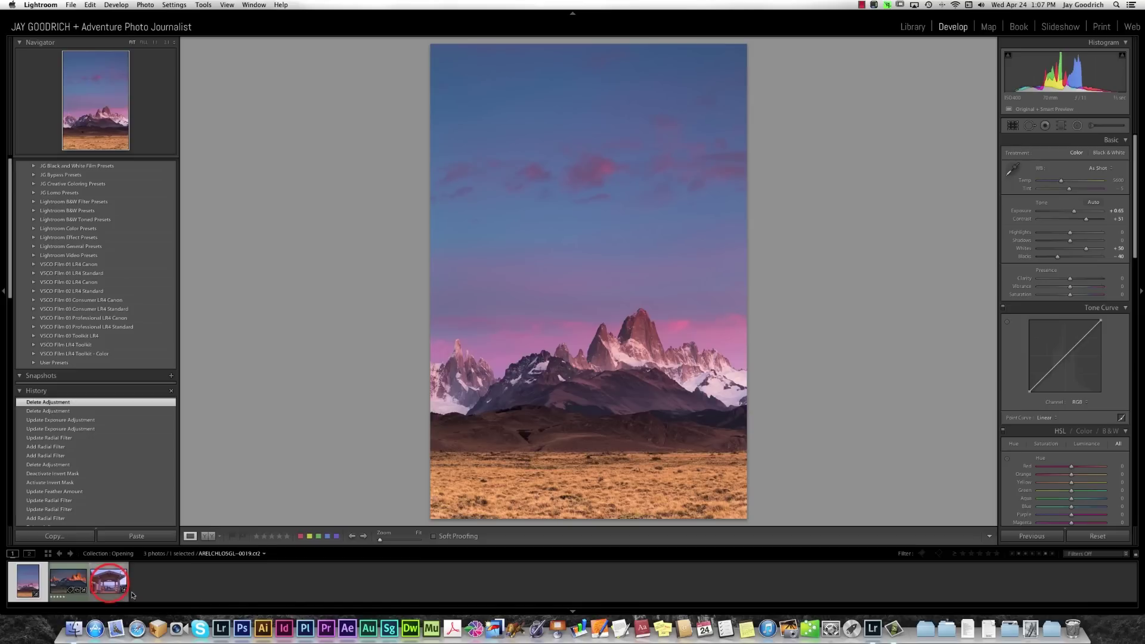
Step: Open the stone-pillared pavilion photo and show the Basic Lens Corrections options
{"action": "left_click", "coordinate": [108, 580]}
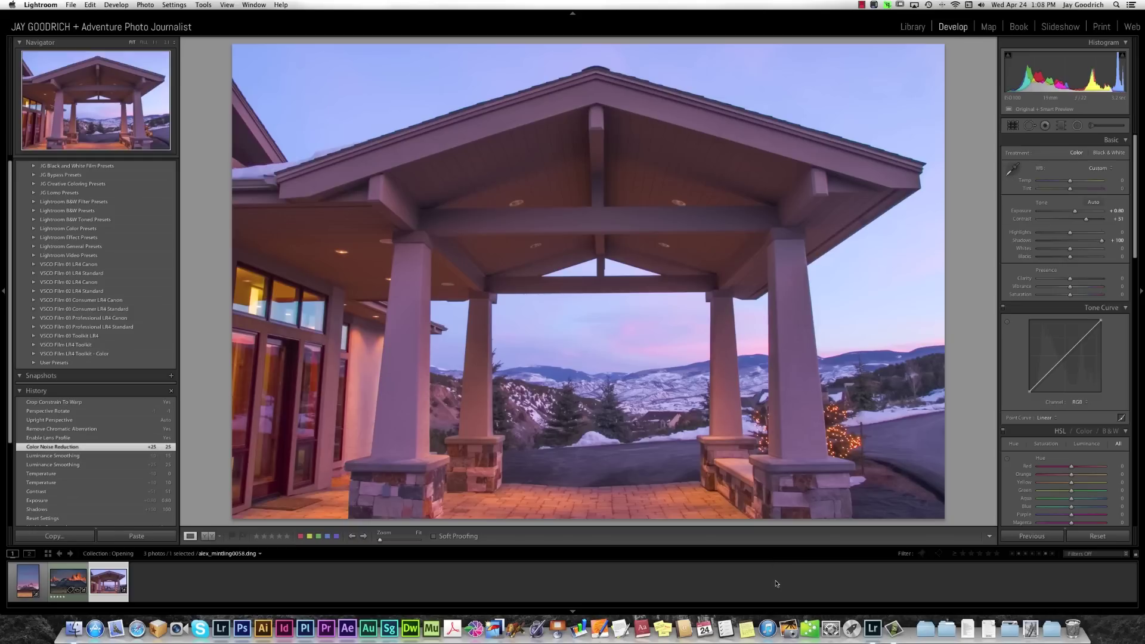
{"action": "scroll", "coordinate": [1091, 412], "scroll_direction": "down", "scroll_amount": 15}
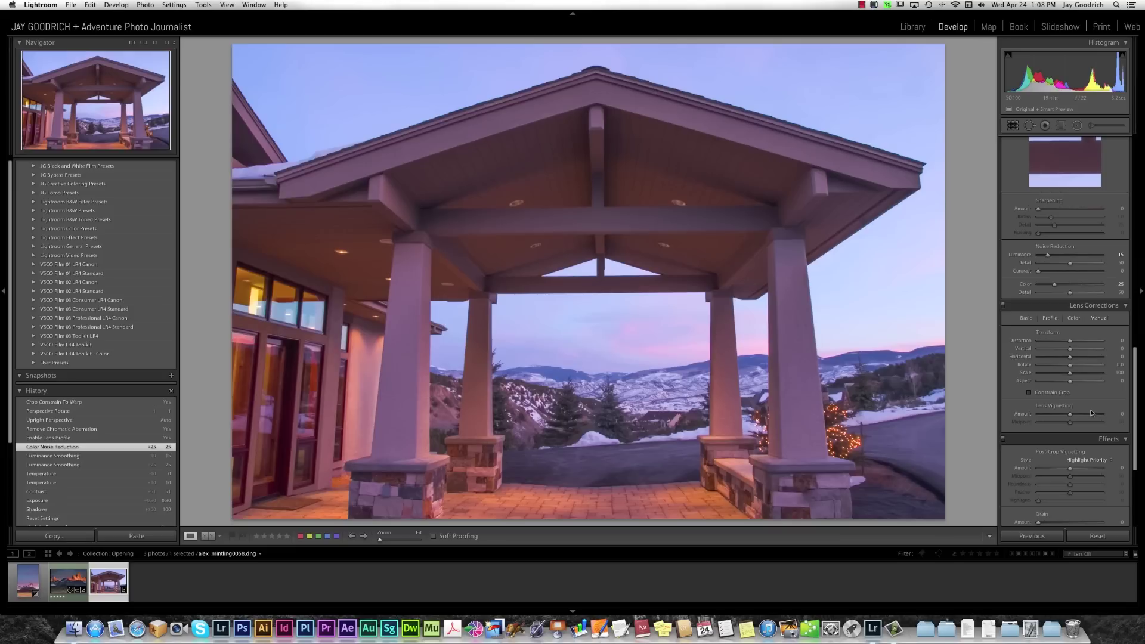
{"action": "mouse_move", "coordinate": [1073, 361]}
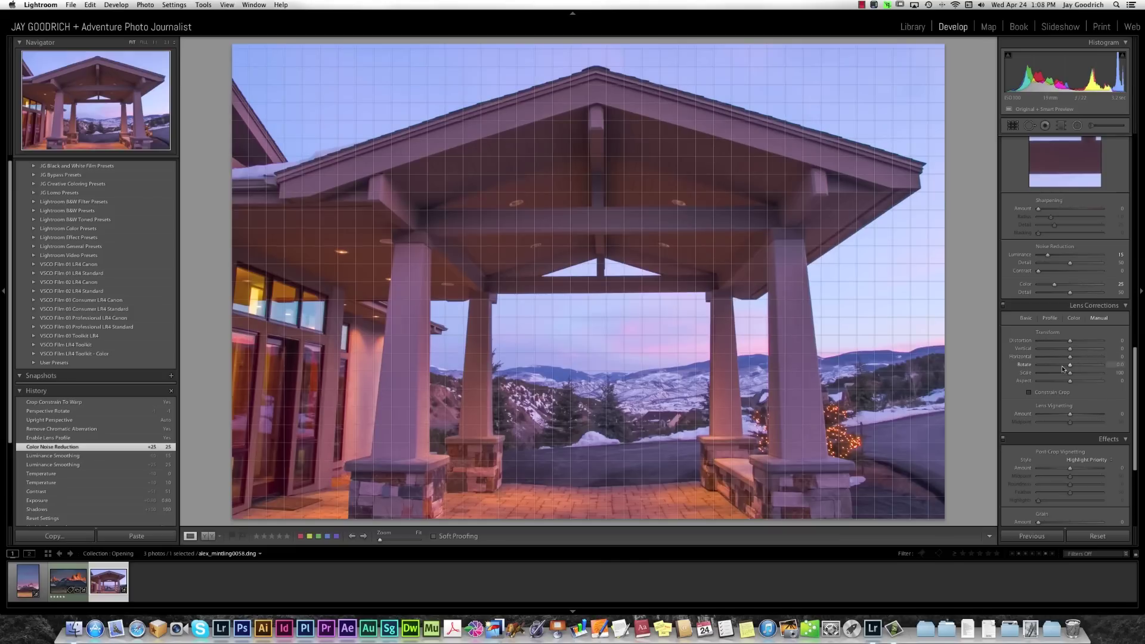
{"action": "scroll", "coordinate": [1088, 388], "scroll_direction": "down", "scroll_amount": 3}
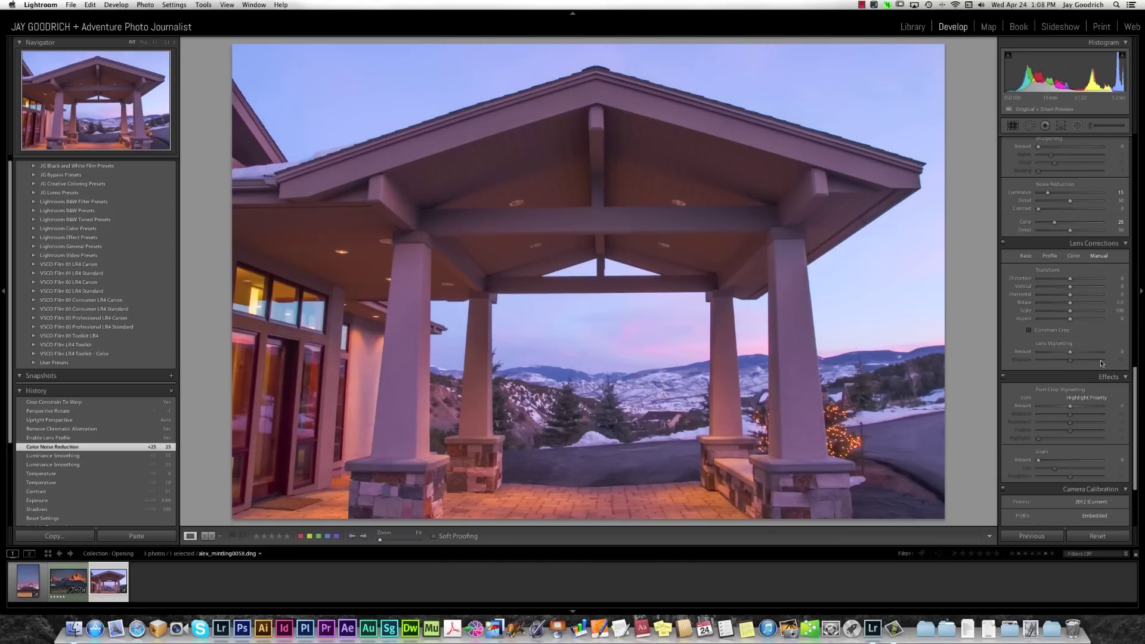
{"action": "left_click", "coordinate": [1026, 256]}
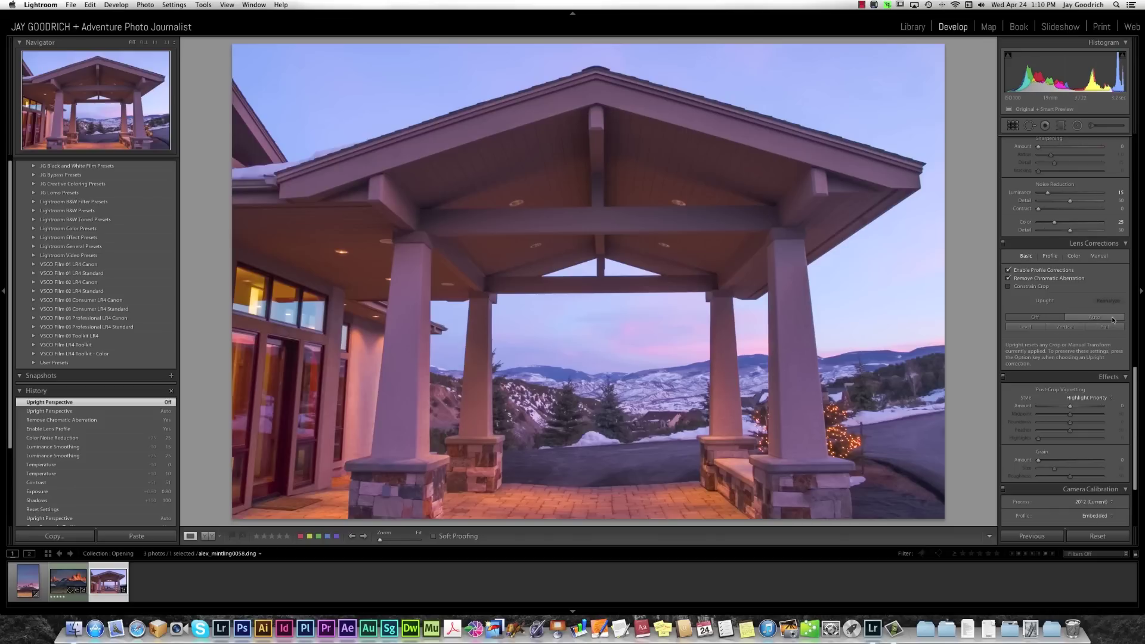
Step: Apply Upright Auto correction to the porch photo and add a manual Rotate of about −1.5
{"action": "left_click", "coordinate": [1091, 318]}
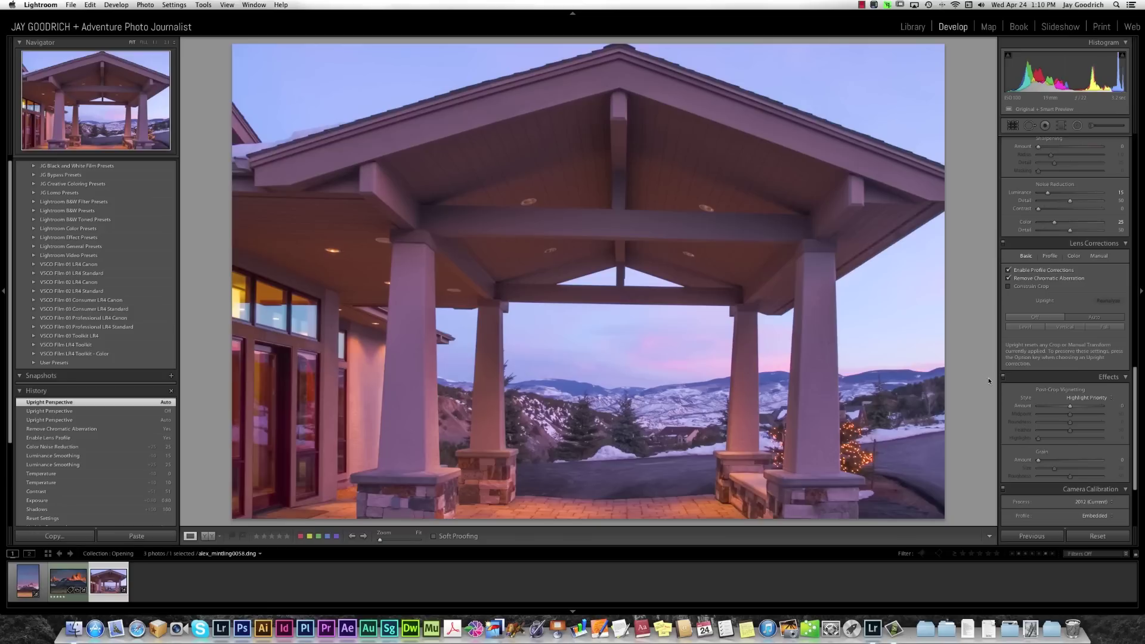
{"action": "left_click", "coordinate": [1101, 257]}
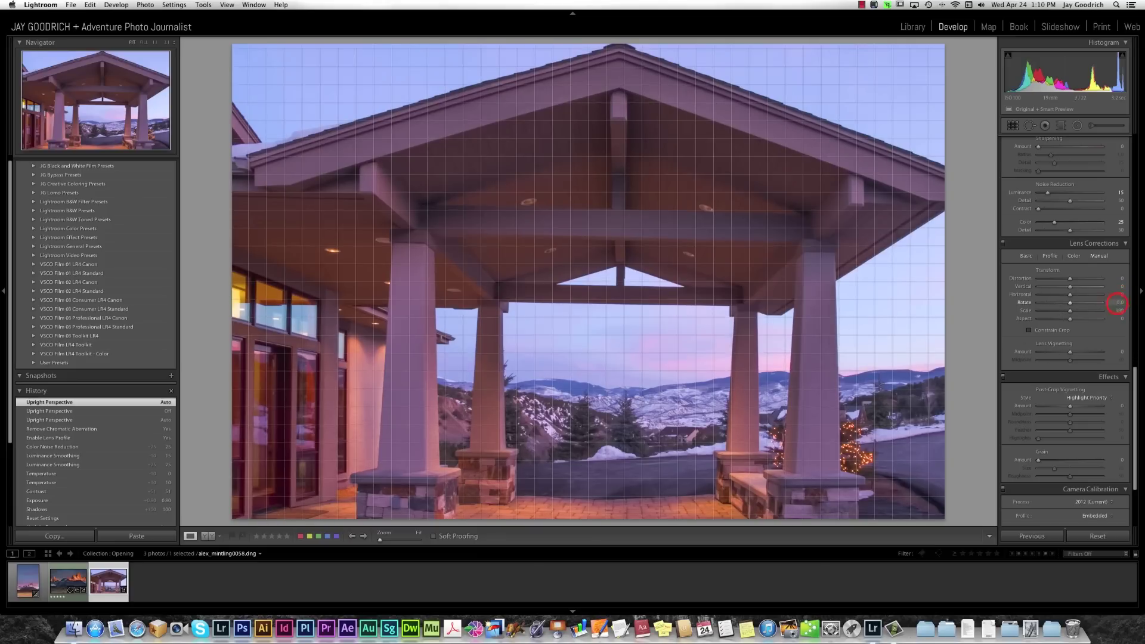
{"action": "left_click_drag", "start_coordinate": [1051, 304], "coordinate": [1064, 302]}
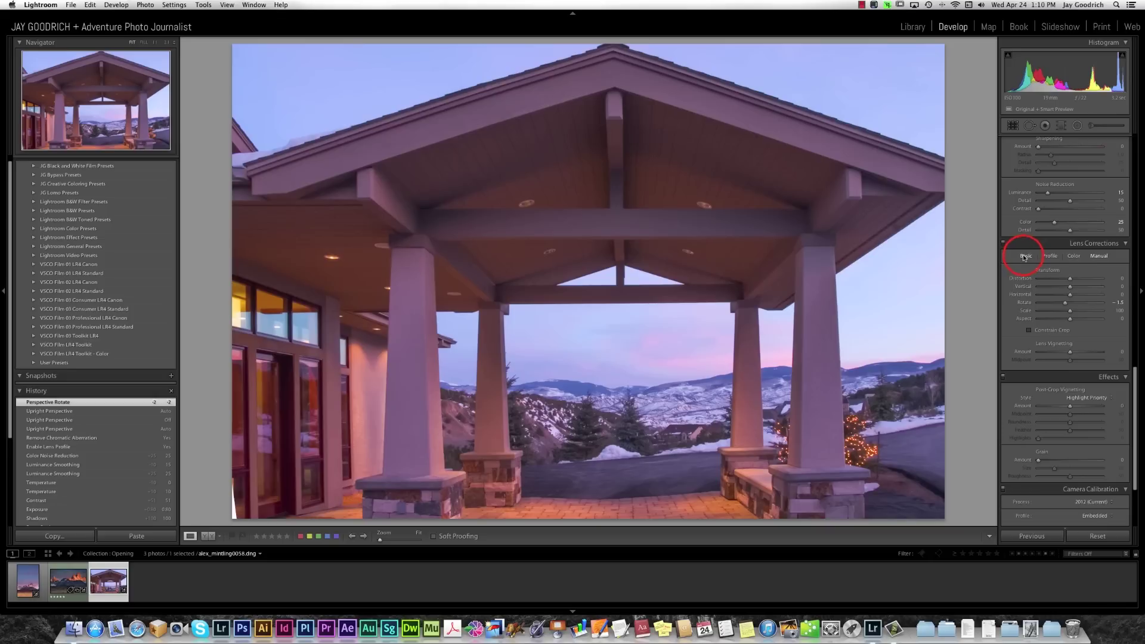
{"action": "left_click", "coordinate": [1025, 255]}
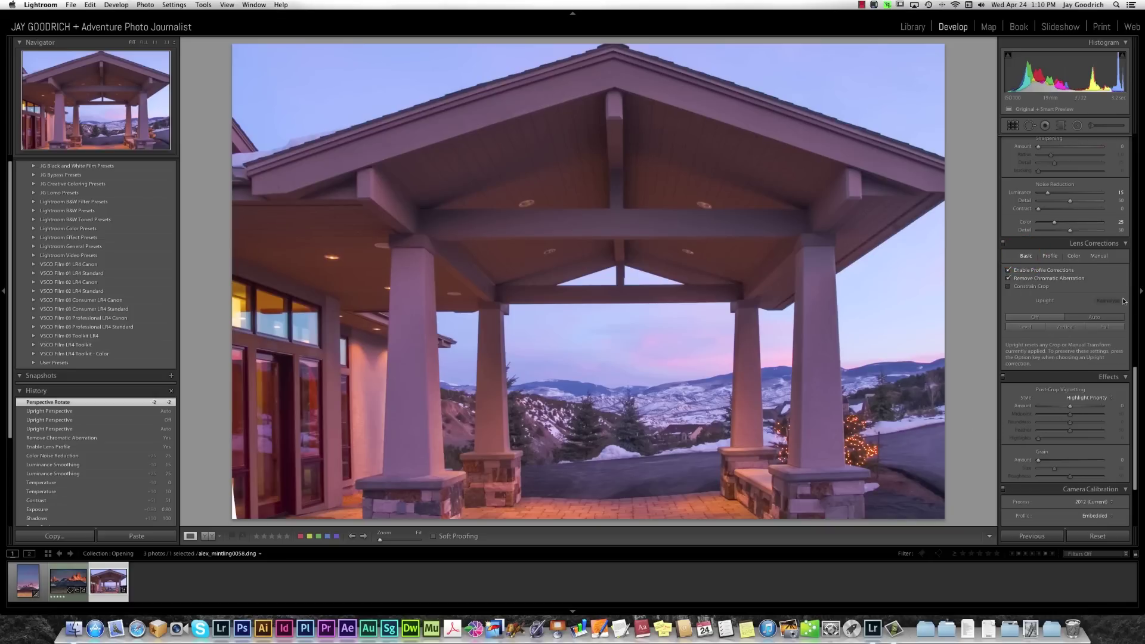